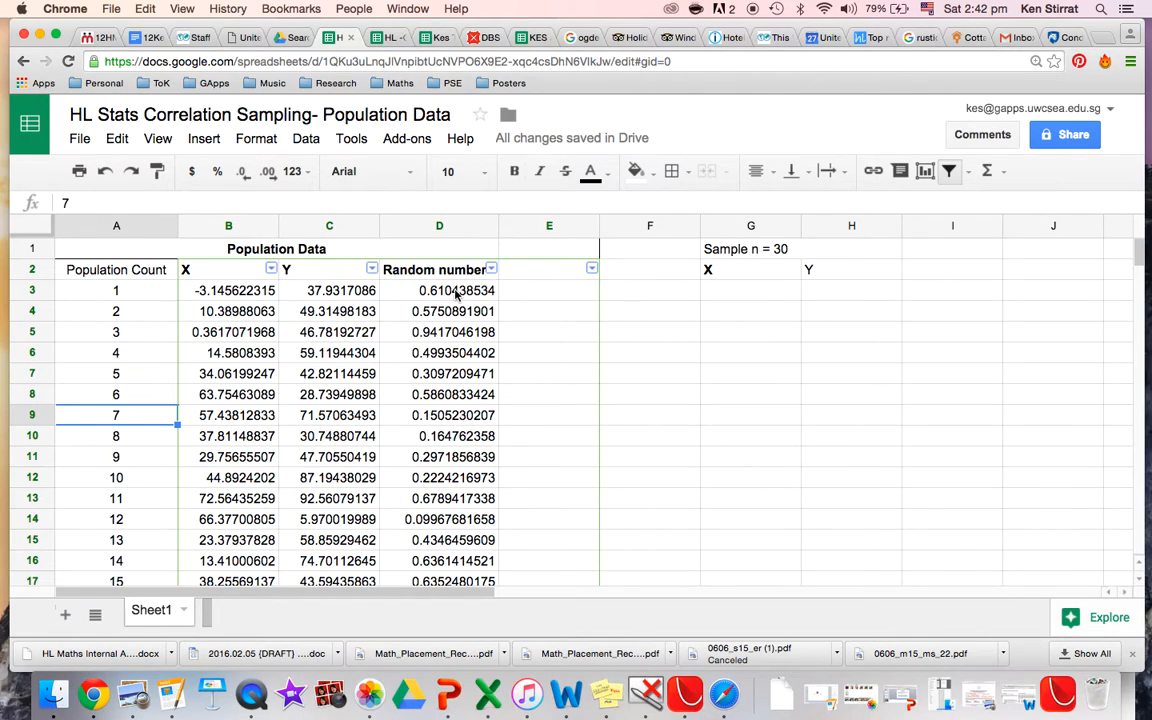
Copy the Random number column D and paste its values only into column E.
left_click(456, 290)
key("Return")
key("Return")
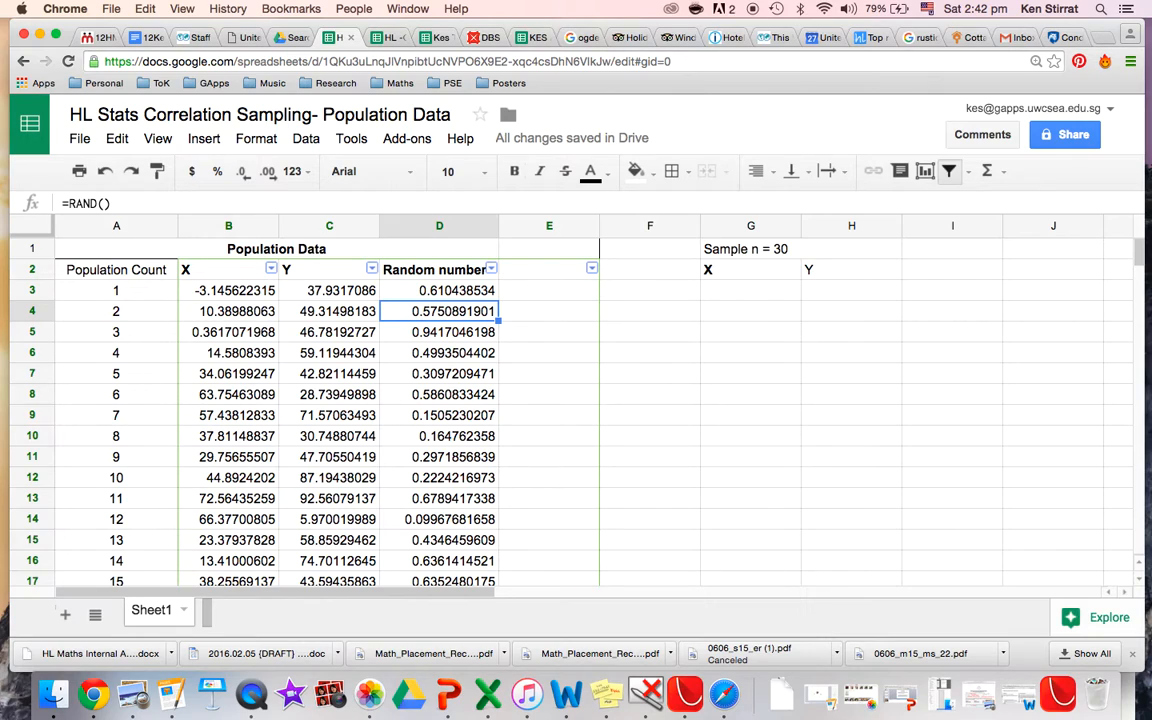
left_click(431, 228)
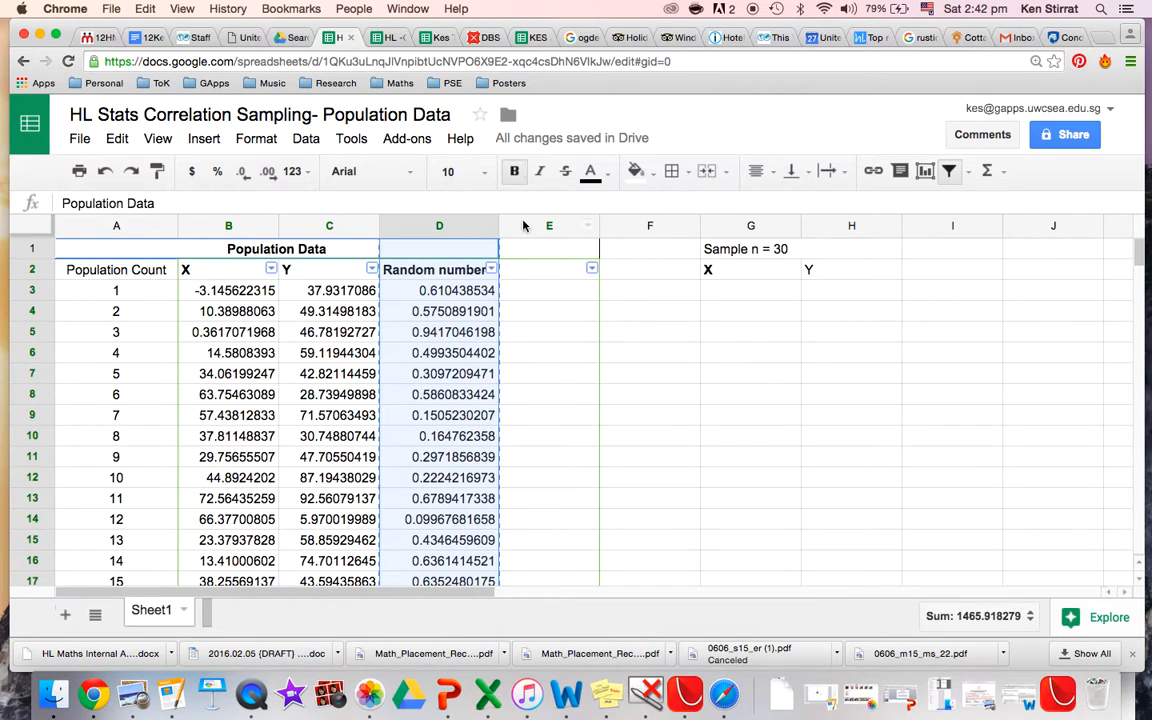
key("super+c")
left_click(543, 227)
left_click(117, 138)
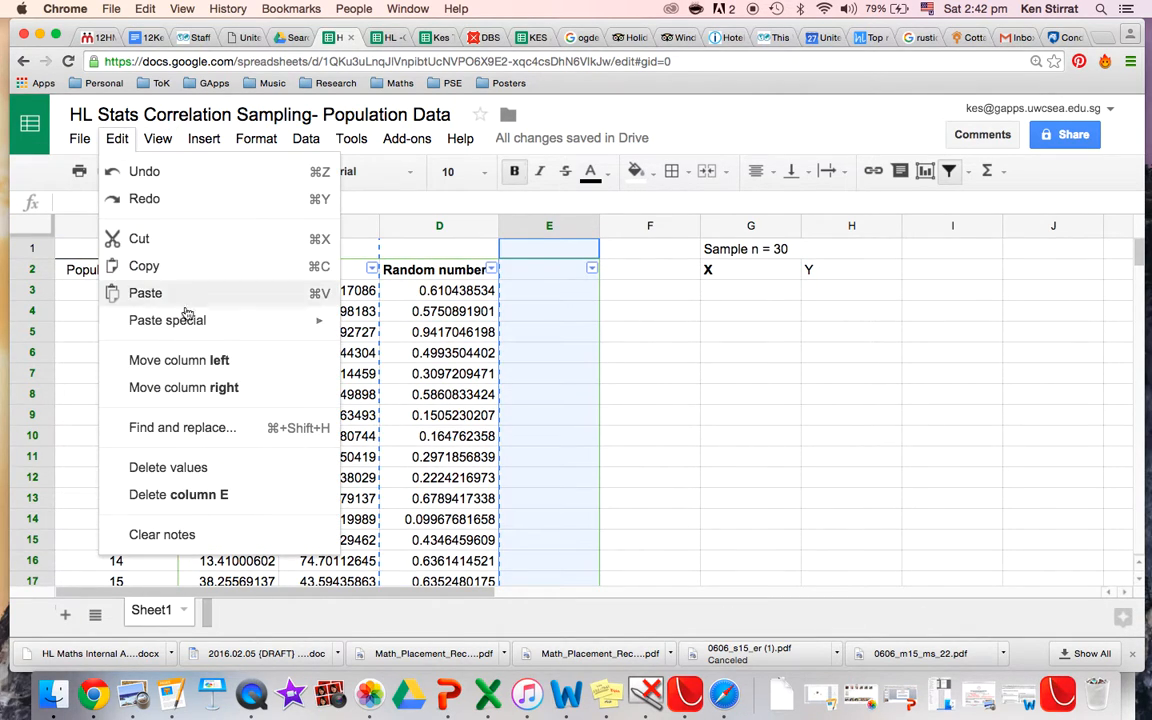
mouse_move(190, 322)
left_click(440, 328)
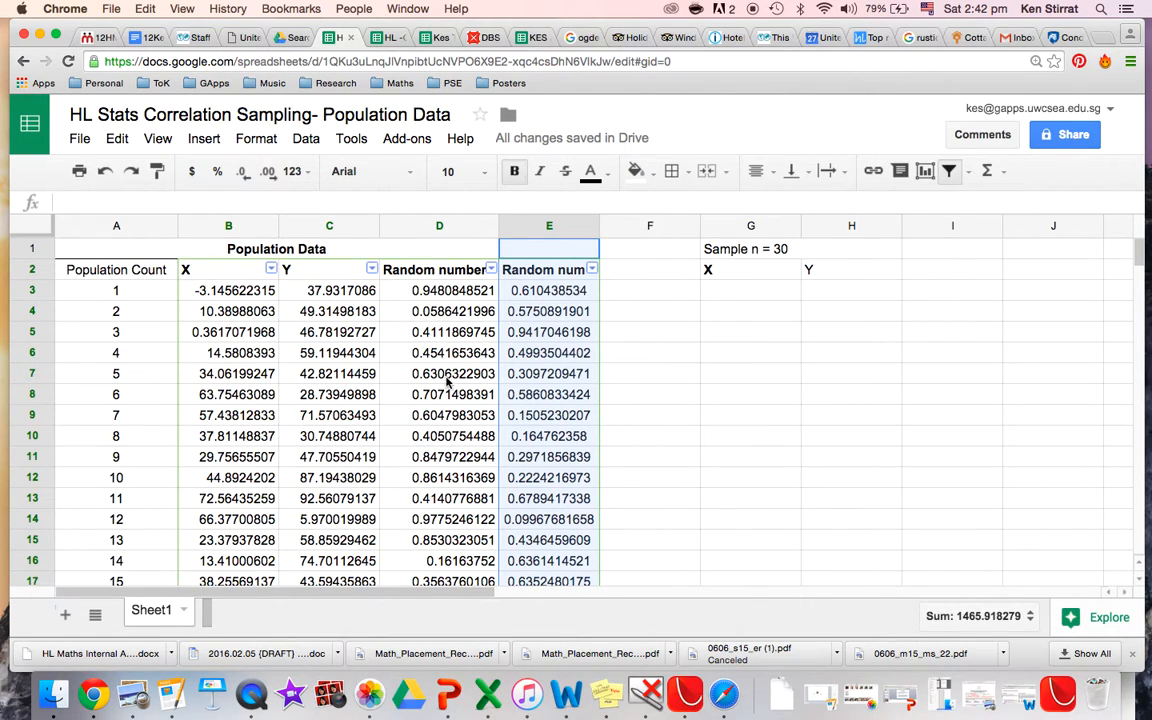
Sort the population data by column E from A to Z.
left_click(544, 292)
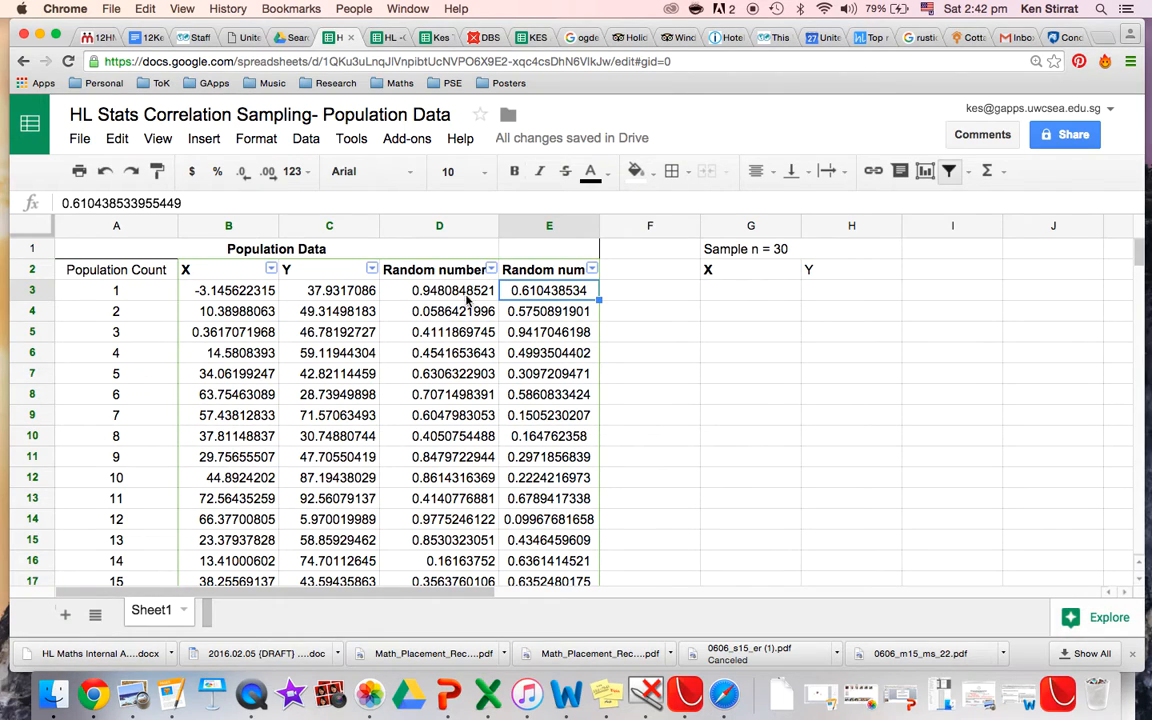
left_click(545, 311)
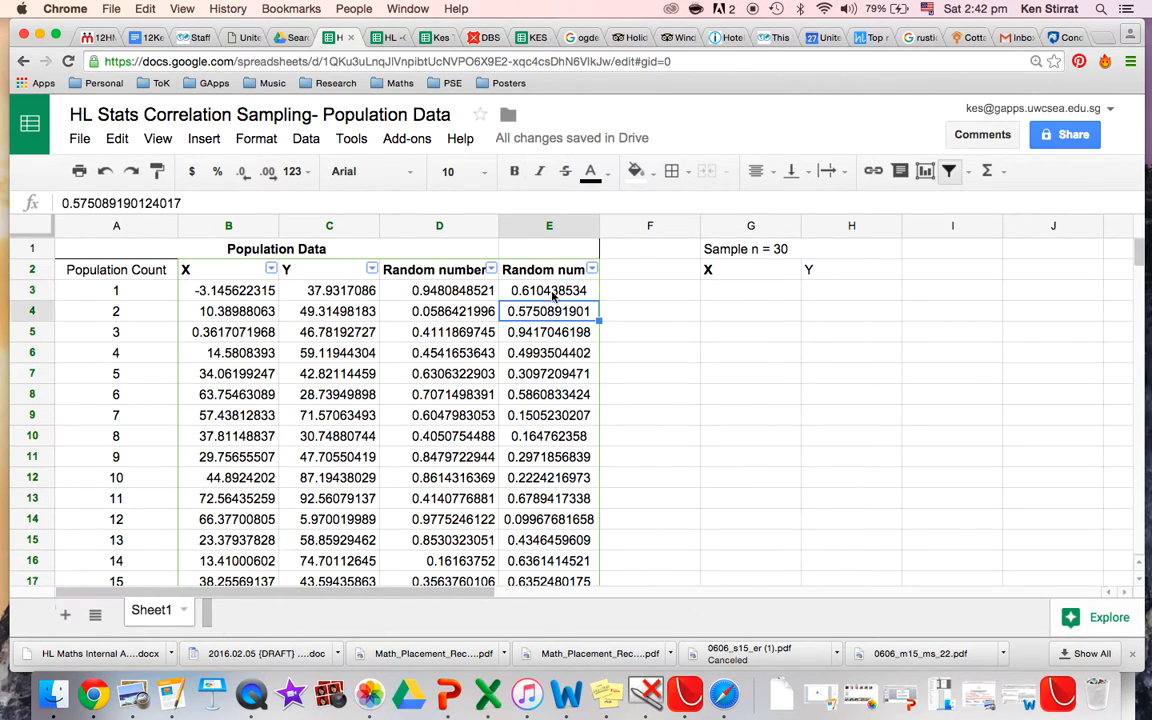
left_click(575, 290)
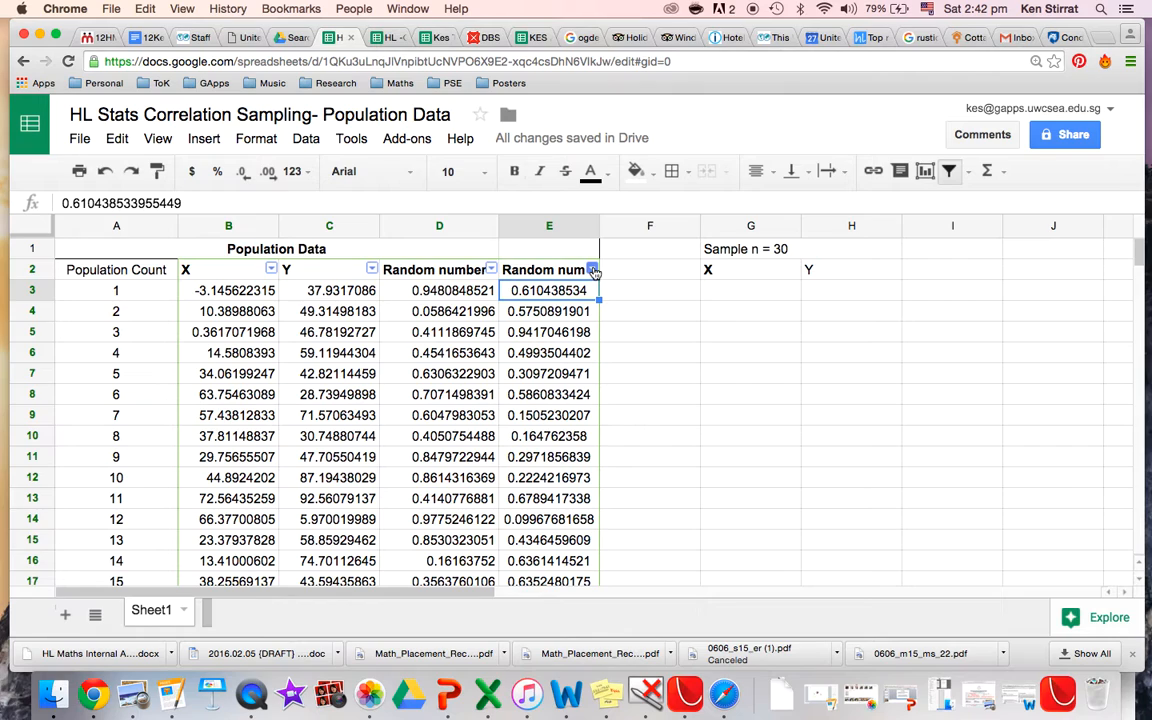
left_click(593, 270)
left_click(426, 296)
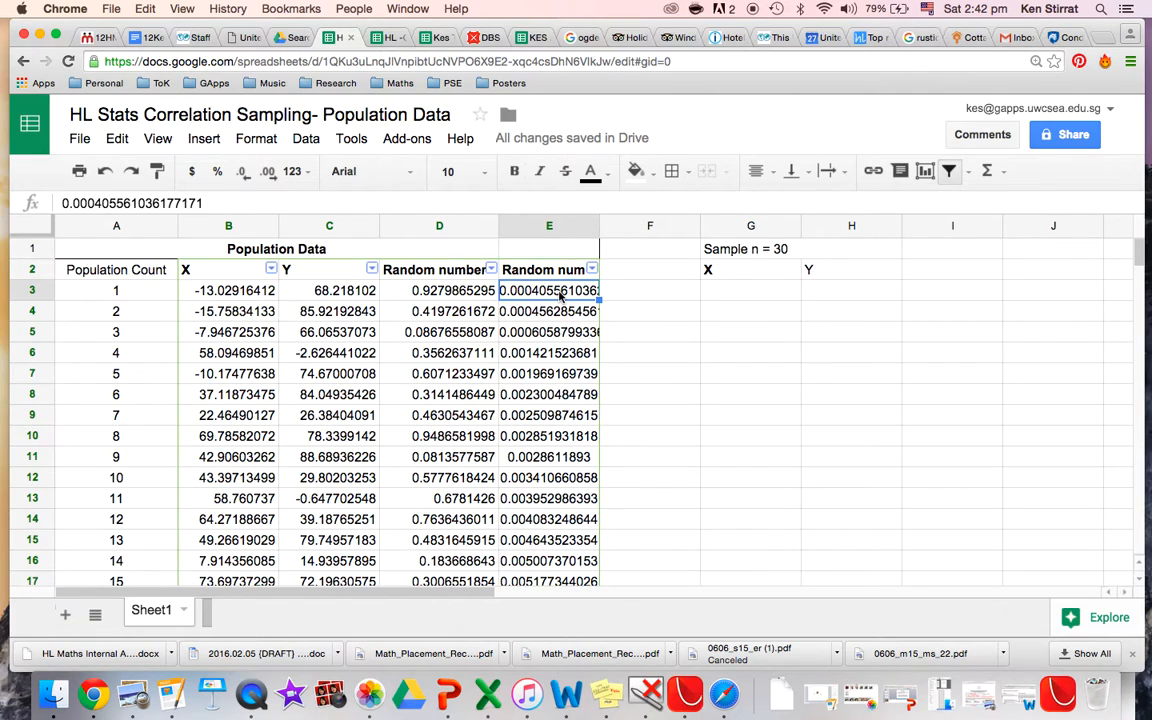
key("Down")
key("Down")
key("Down")
key("Down")
key("Down")
key("Down")
key("Down")
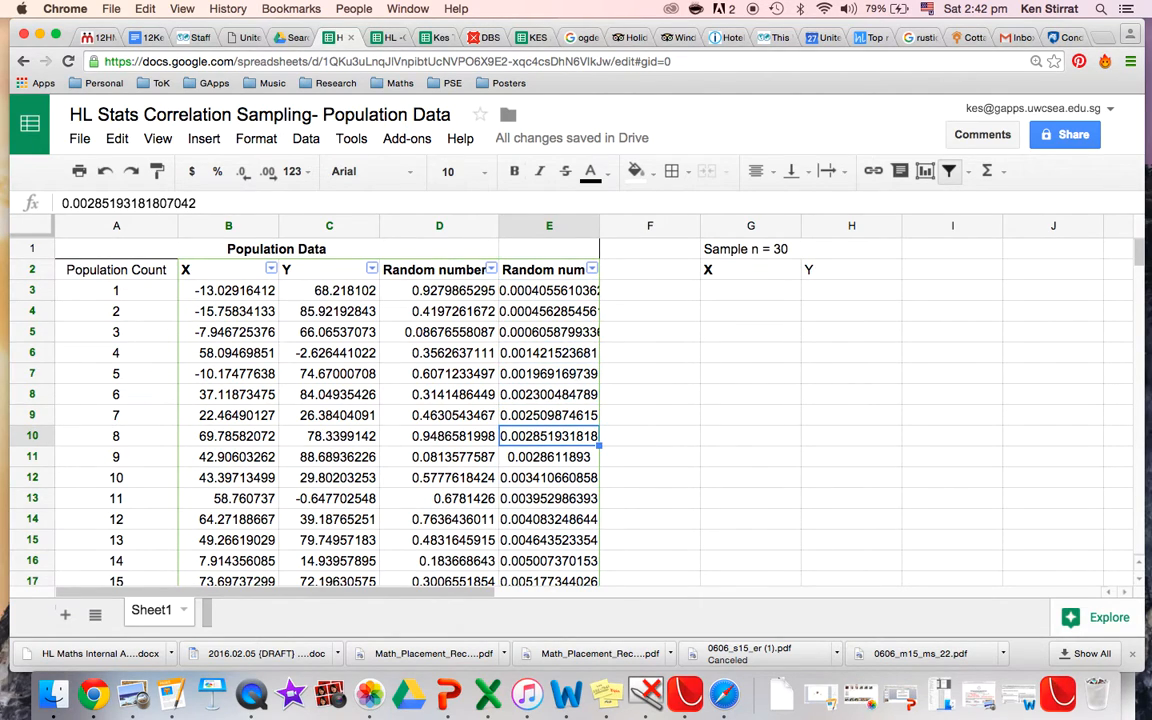
key("Up")
key("Up")
key("Up")
key("Up")
key("Up")
key("Up")
key("Up")
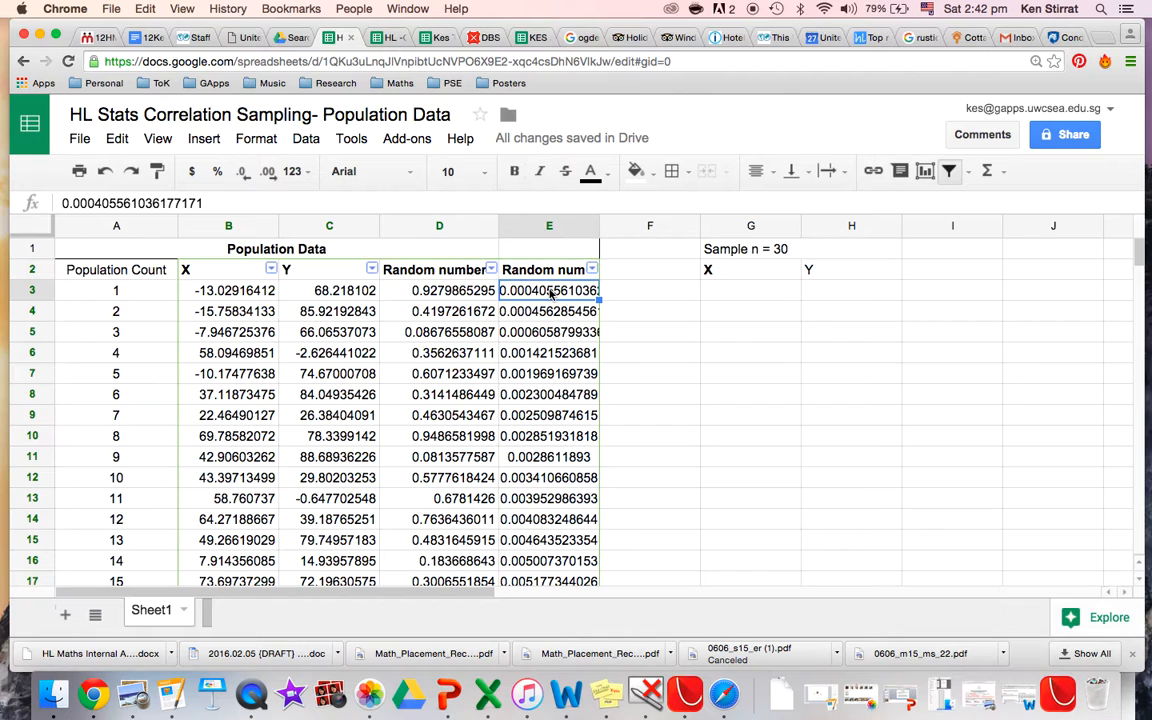
Copy the first 30 X and Y values from rows 3–32 into the Sample columns starting at G3.
left_click_drag(250, 290, 332, 423)
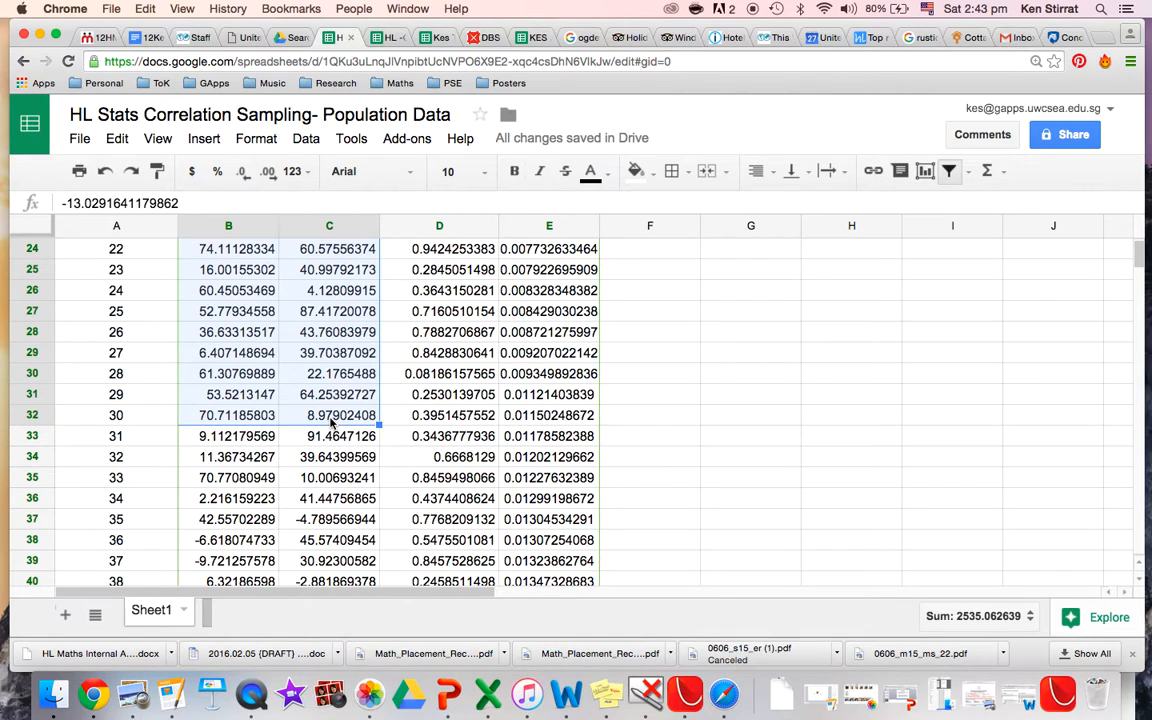
key("ctrl+c")
scroll(627, 411, "up", 10)
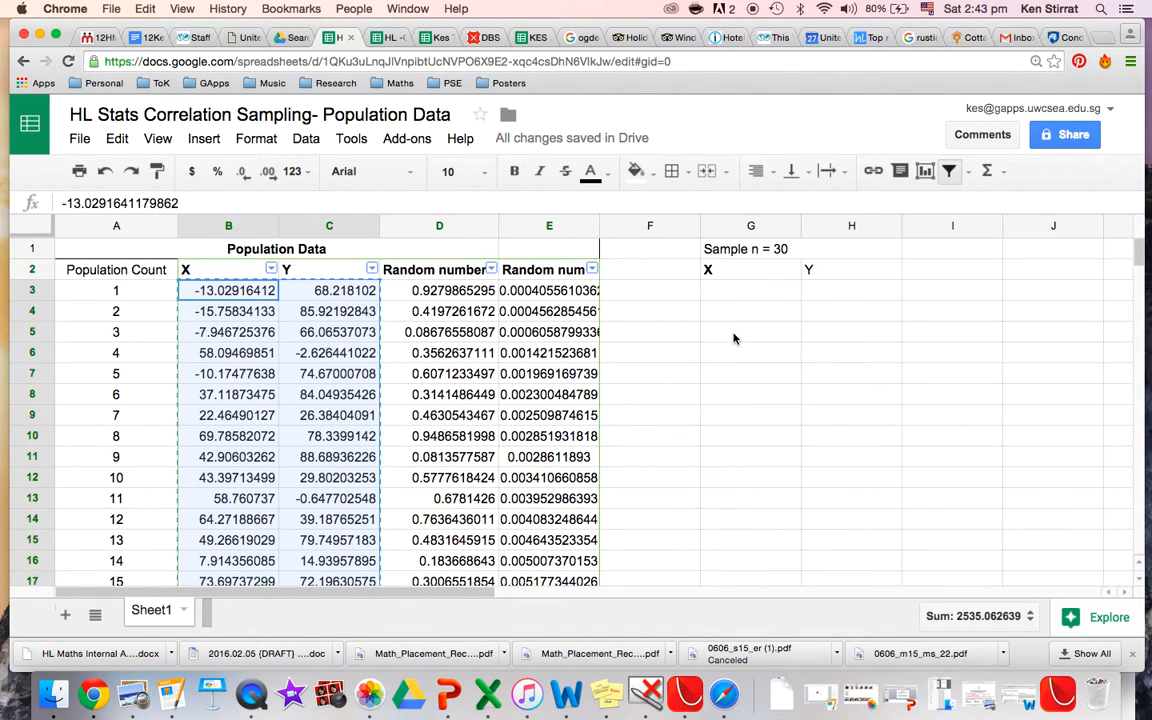
left_click(751, 291)
key("ctrl+v")
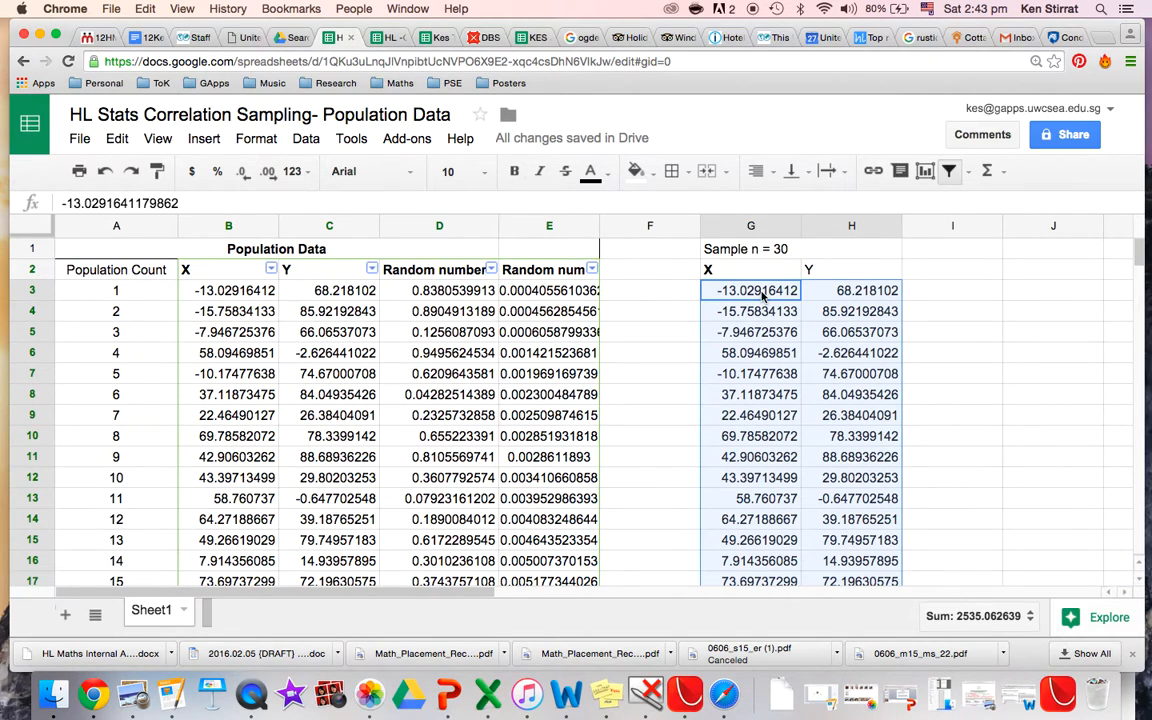
key("ctrl+v")
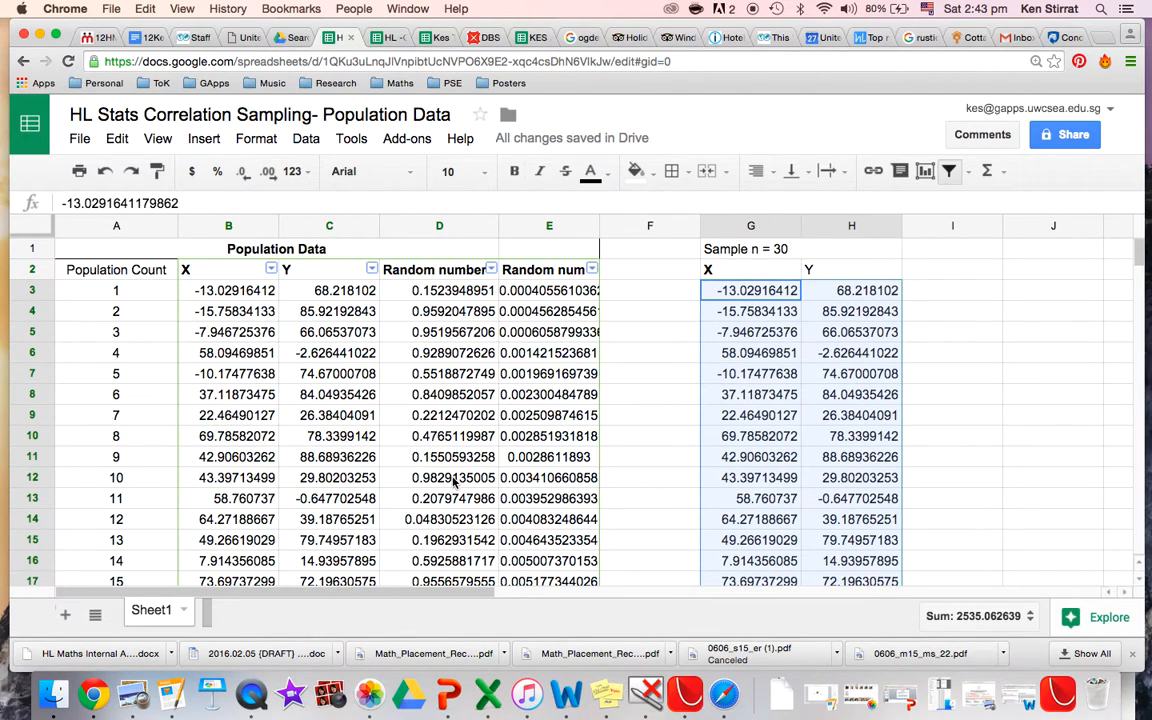
Enter =PEARSON(G3:G32,H3:H32) in I3 to compute the sample correlation.
left_click(990, 295)
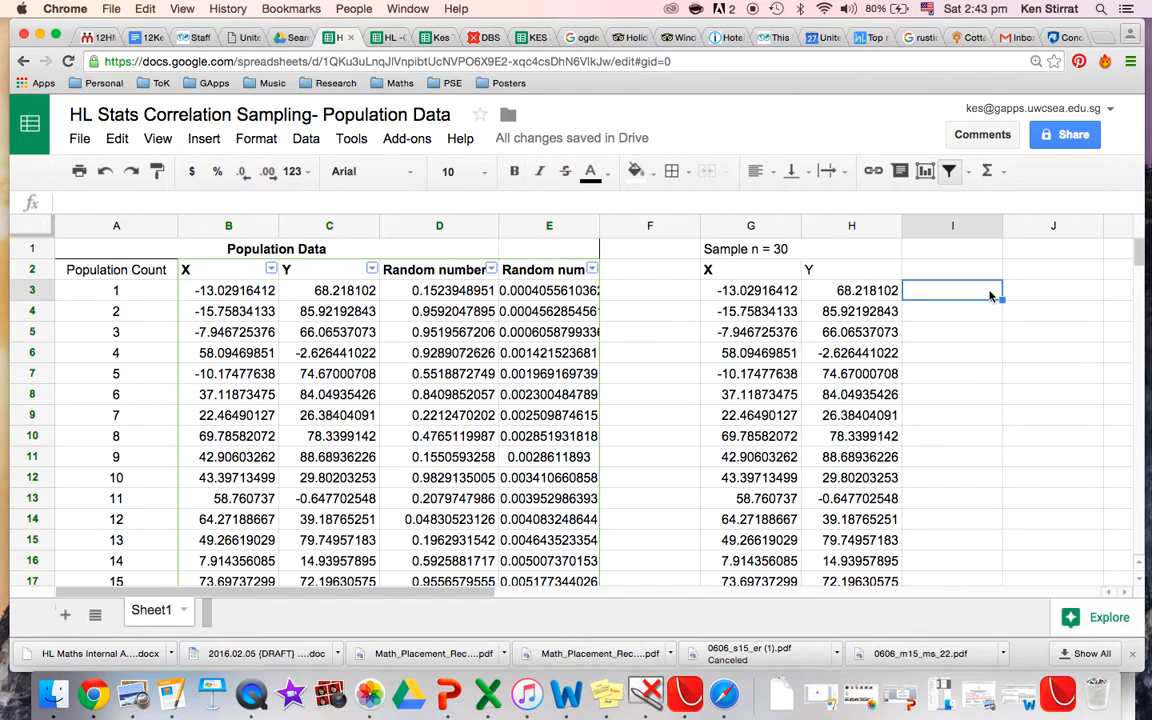
type("=pear")
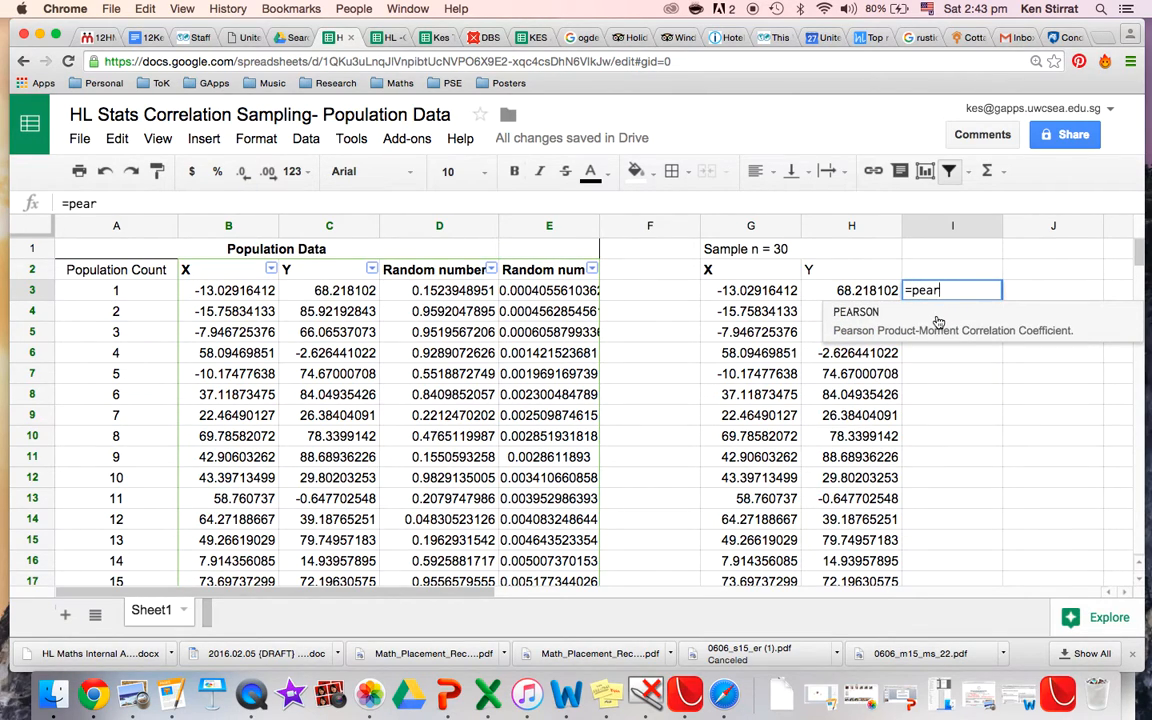
key("Tab")
left_click_drag(752, 290, 752, 415)
left_click_drag(757, 480, 762, 519)
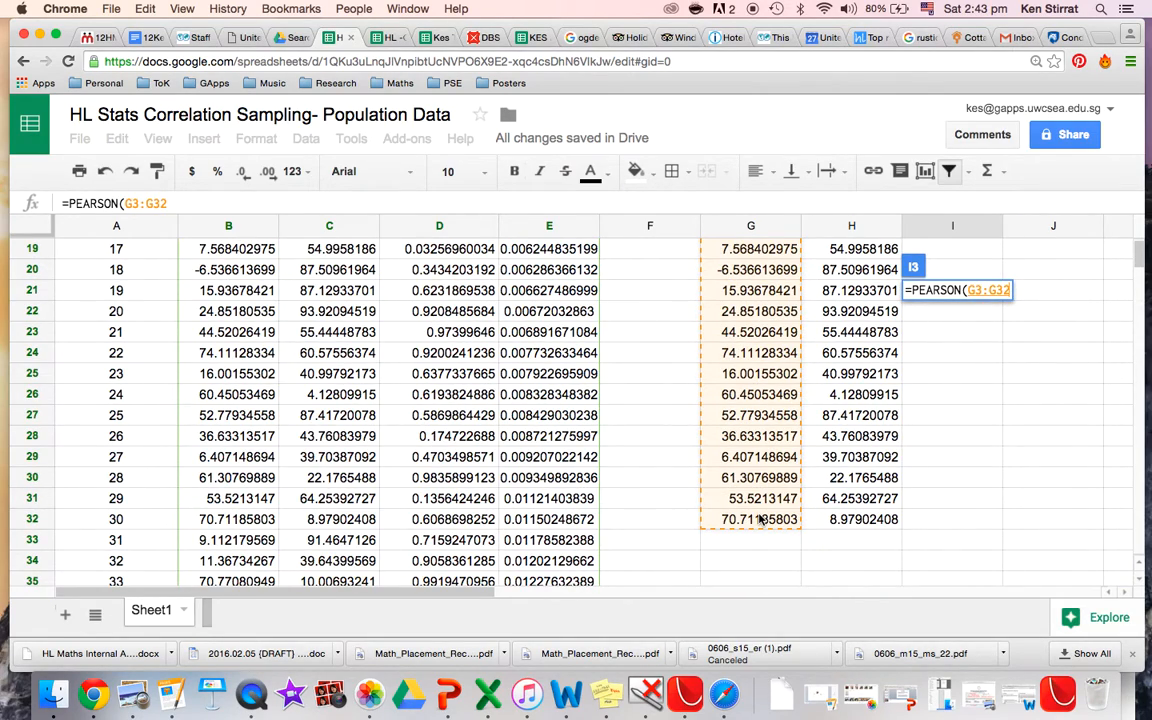
type(",")
scroll(797, 411, "up", 5)
left_click(851, 290)
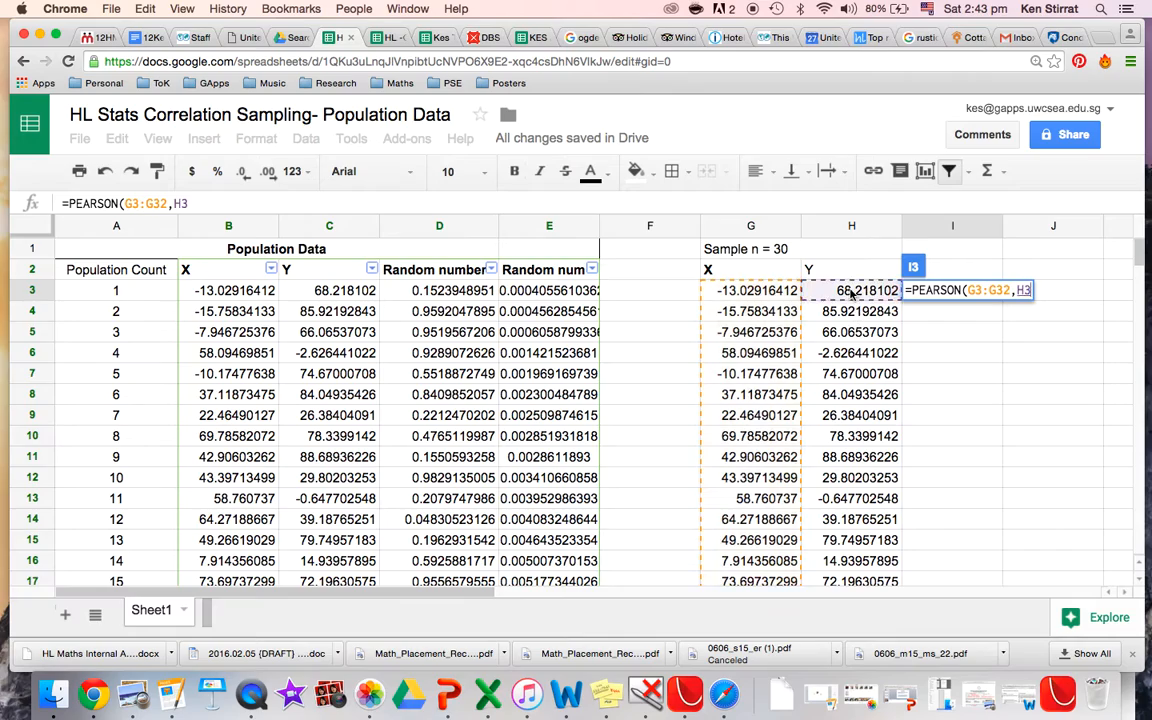
left_click_drag(851, 290, 855, 478)
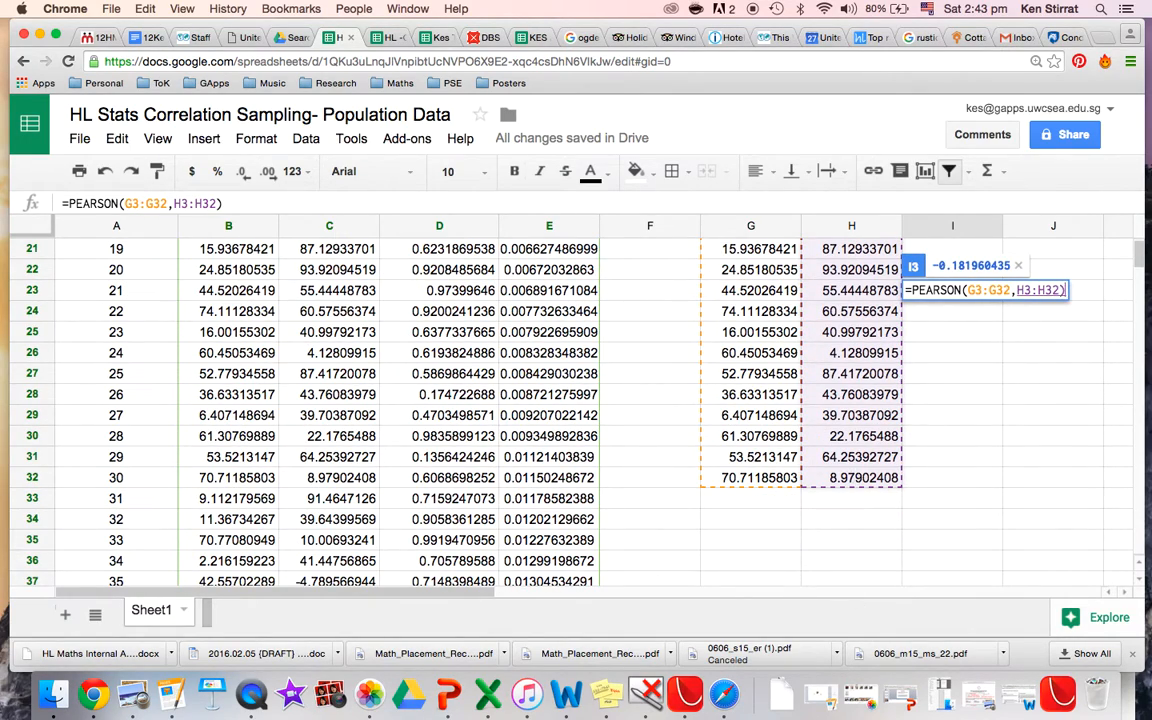
key("Return")
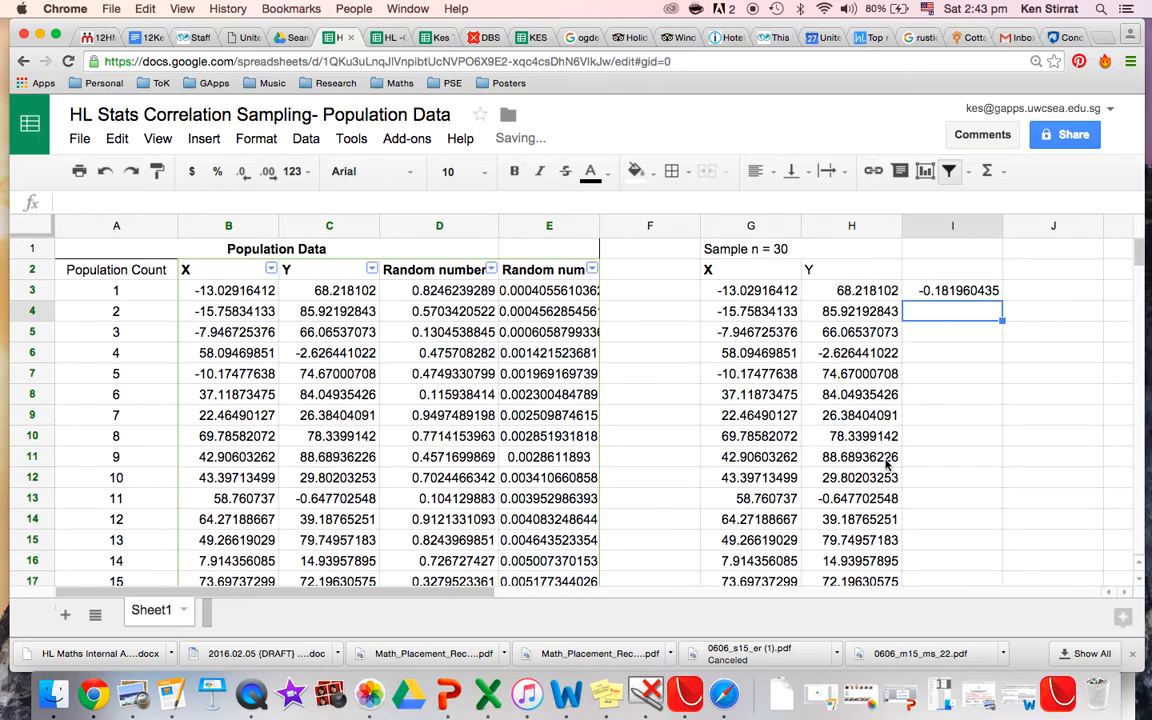
Copy the correlation in I3 and paste its value only into J3.
left_click(952, 295)
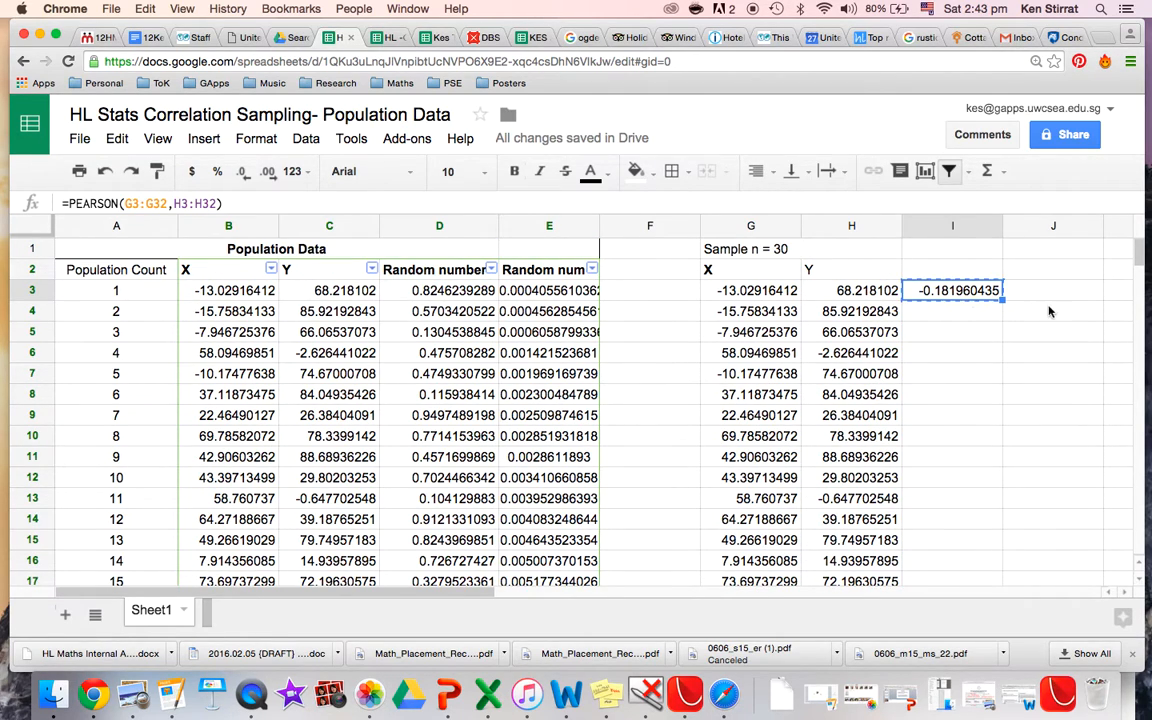
key("super+c")
key("Right")
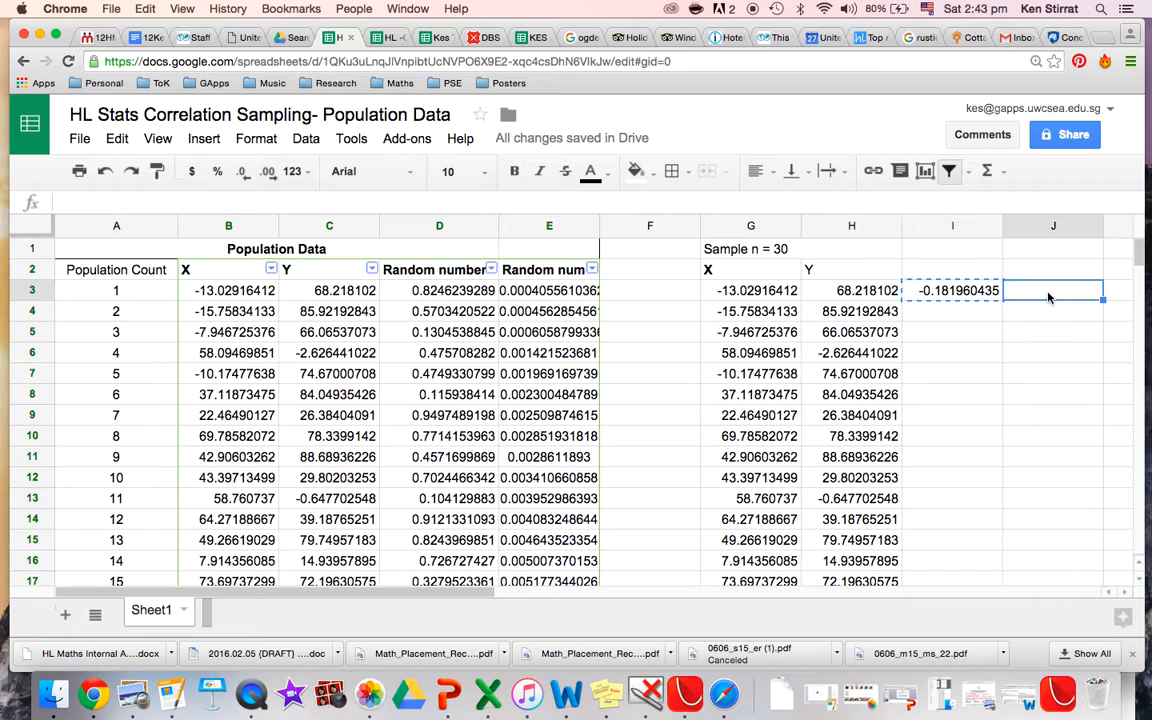
left_click(117, 138)
mouse_move(180, 320)
left_click(403, 330)
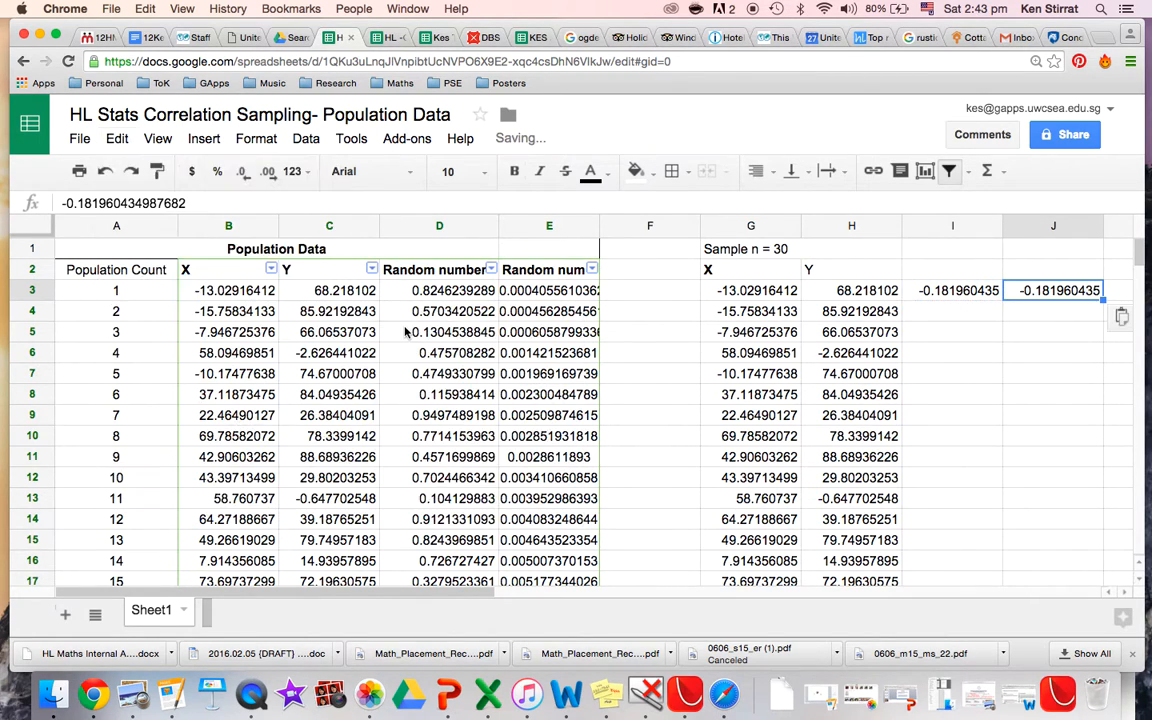
Label J2 "List of samples".
left_click(1053, 276)
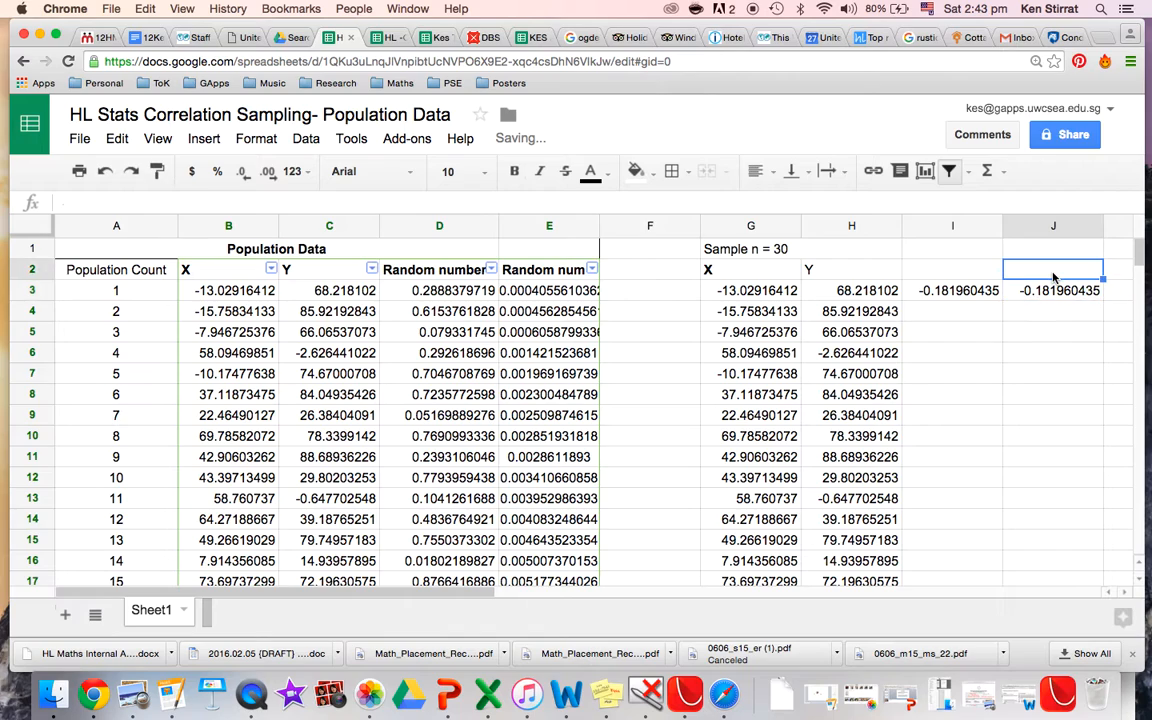
type("List of samples")
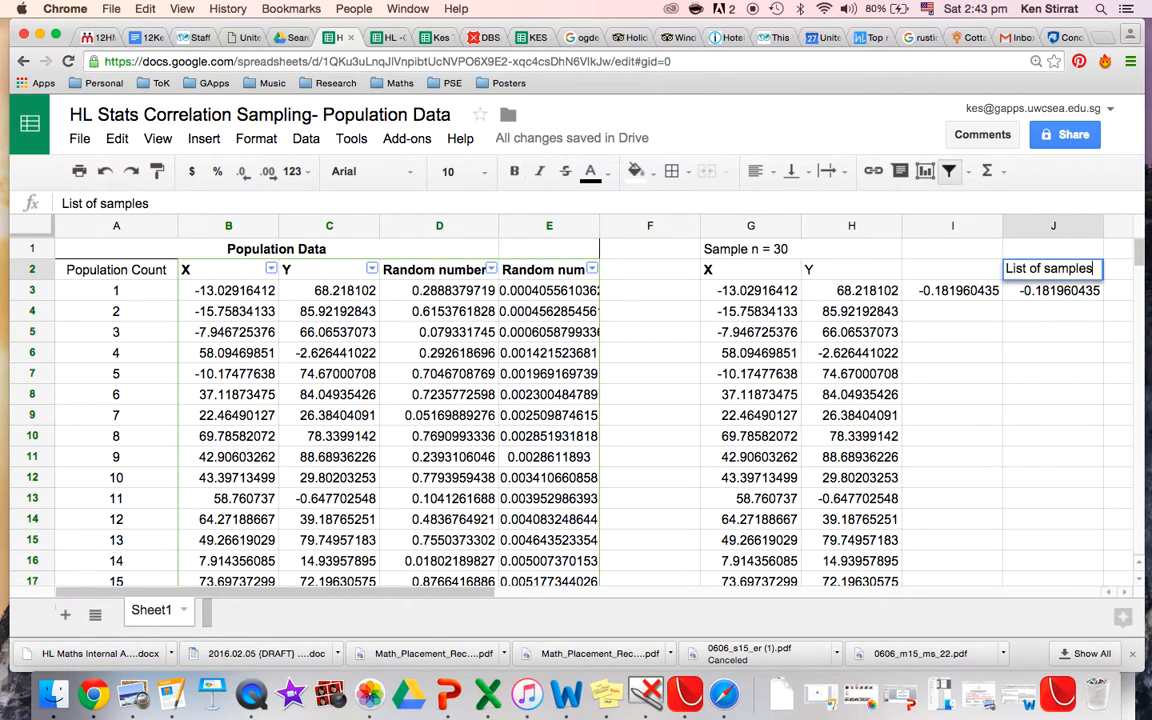
key("Return")
Copy the Random number column D again and paste its values only over column E.
left_click(943, 292)
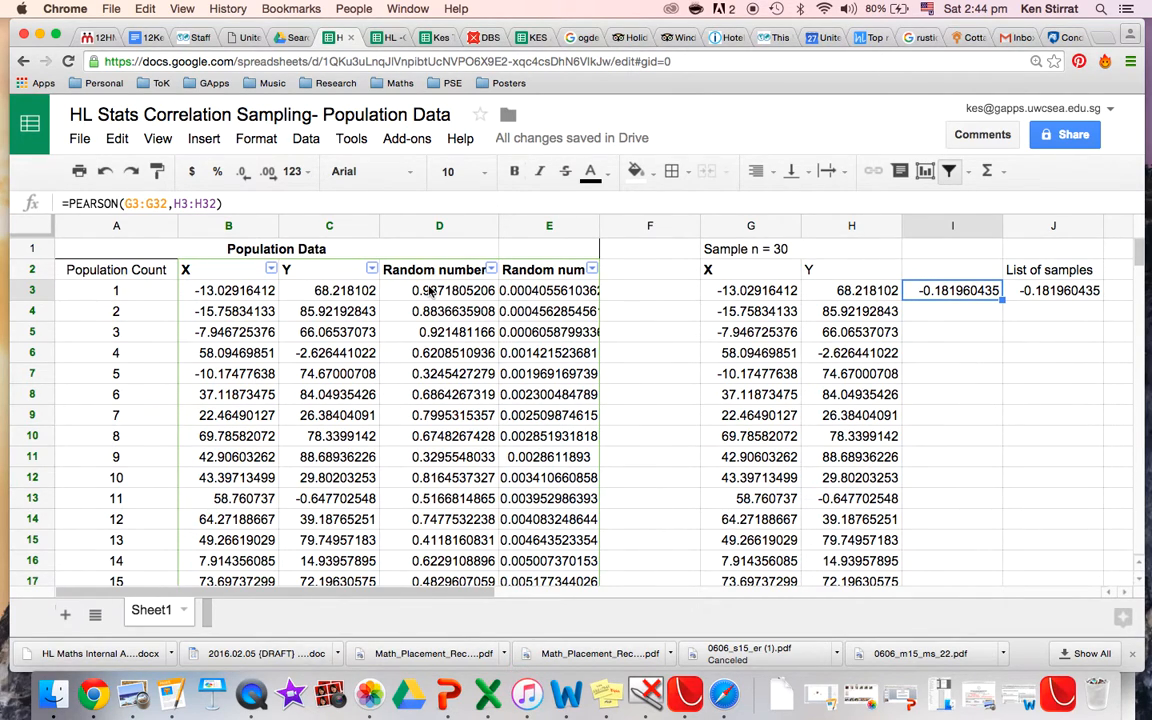
left_click(431, 227)
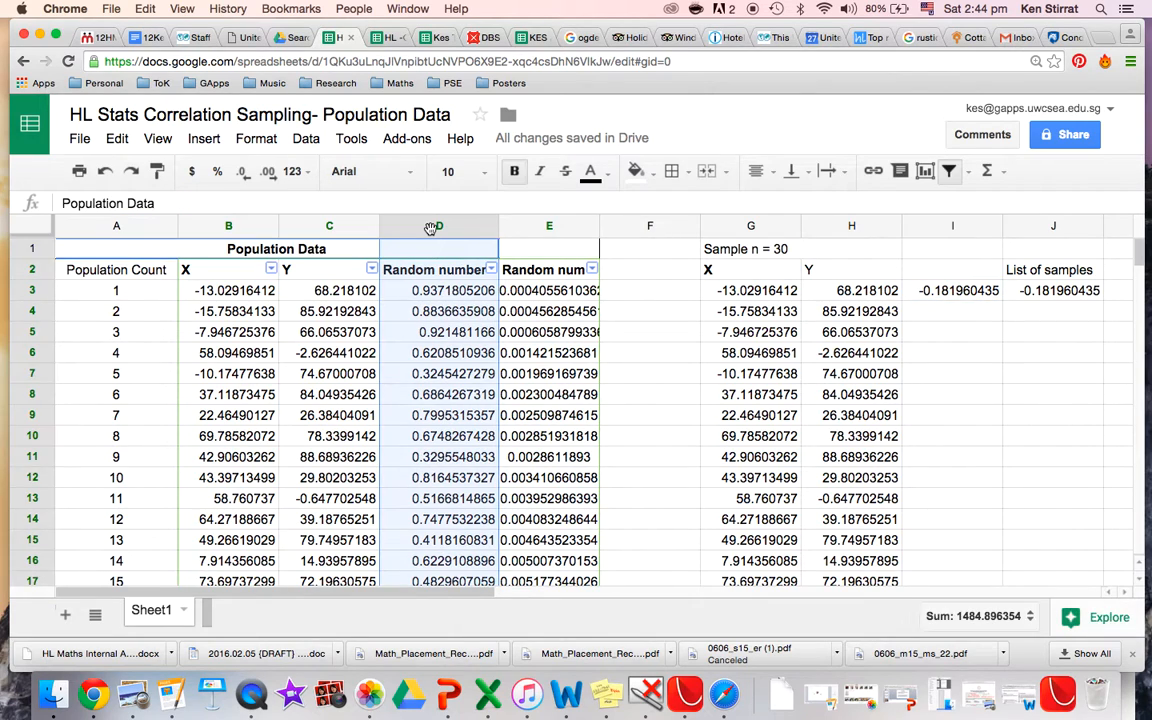
left_click(529, 226)
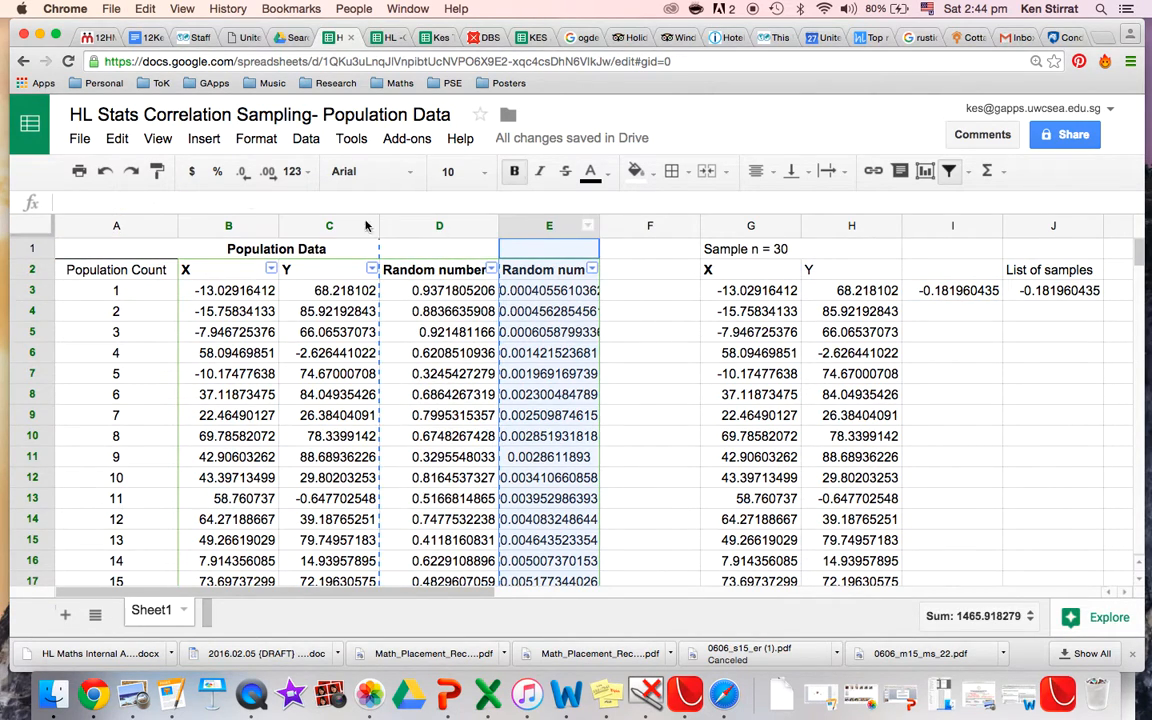
left_click(117, 138)
mouse_move(230, 320)
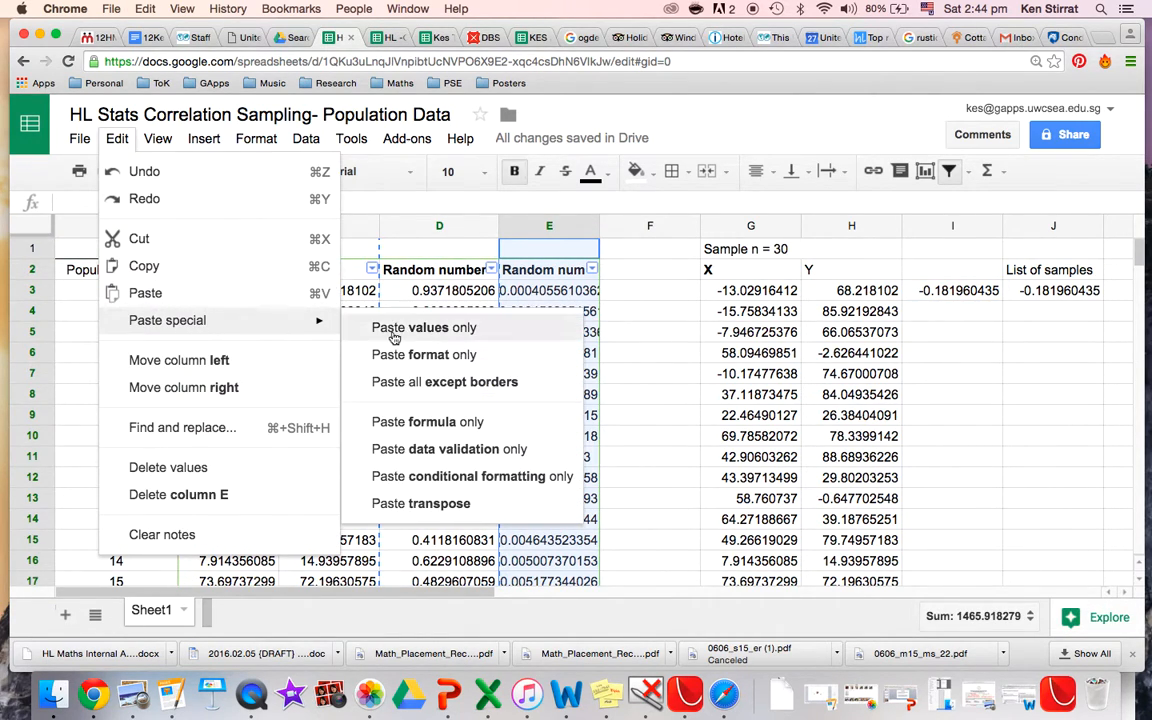
left_click(405, 328)
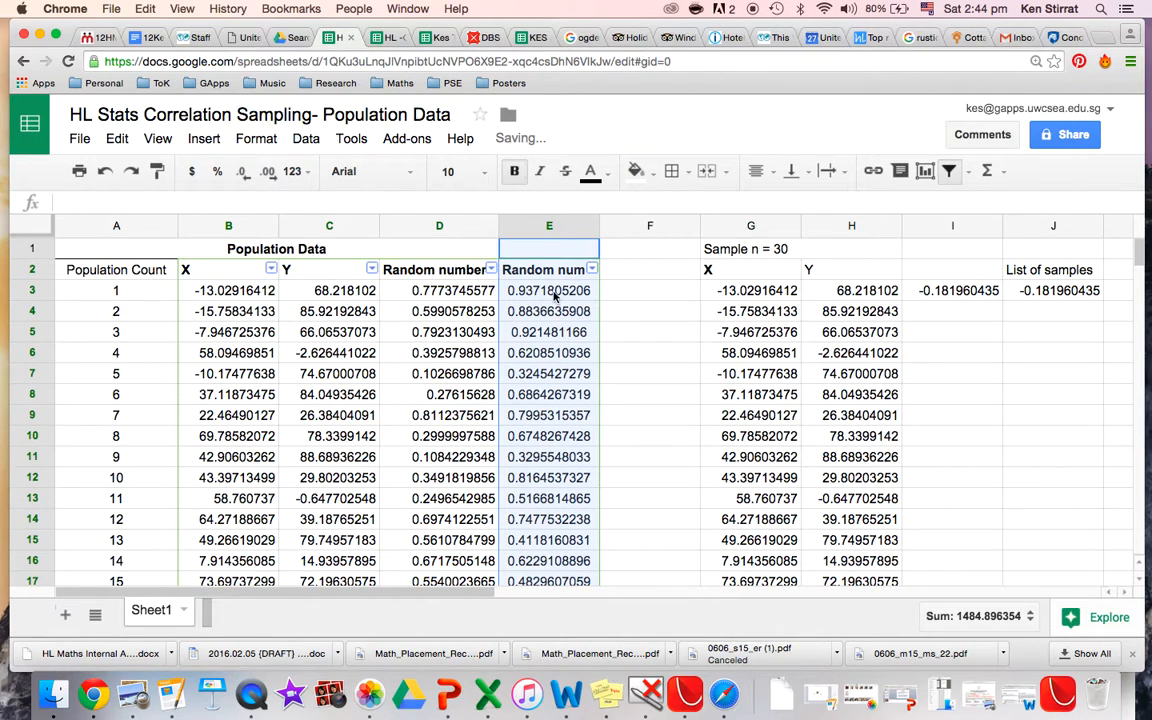
Re-sort the population data by column E from A to Z to draw a new sample.
left_click(228, 290)
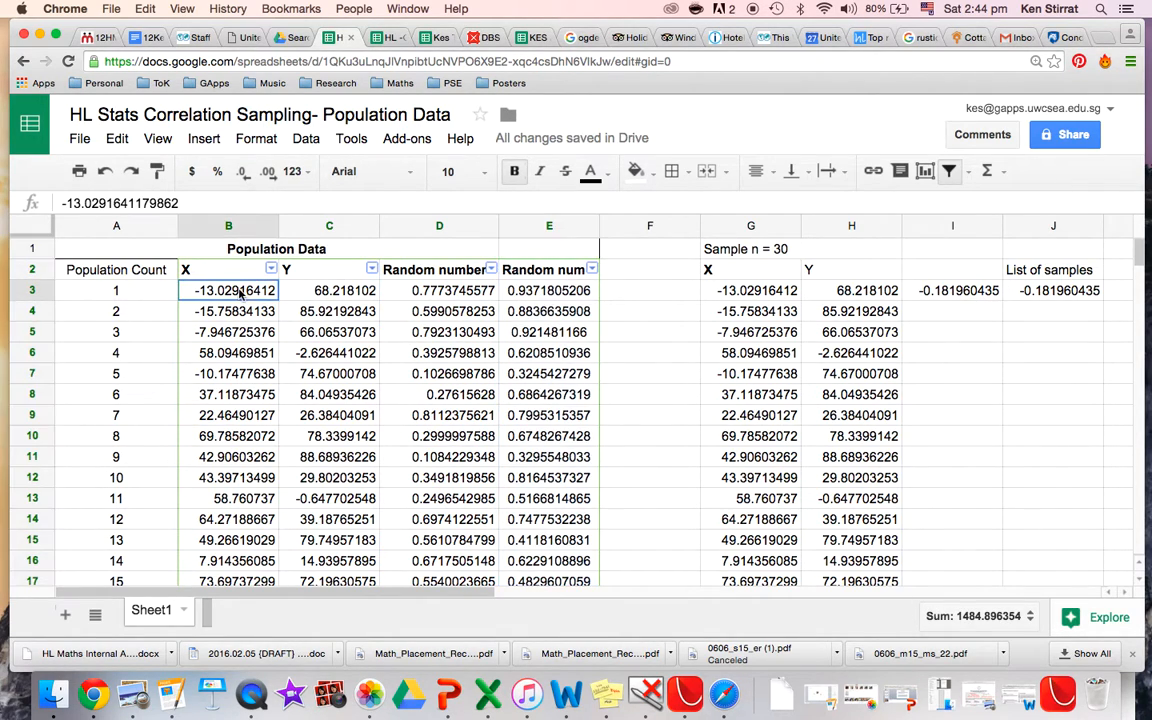
left_click(318, 290)
left_click(745, 291)
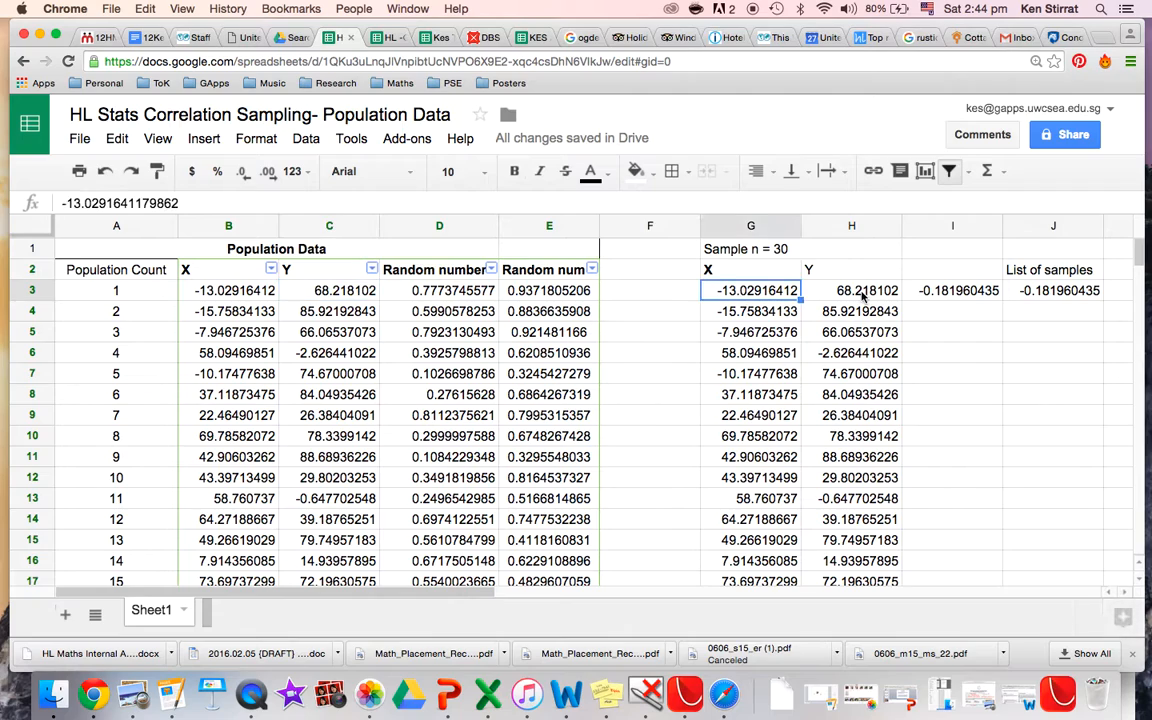
left_click(862, 291)
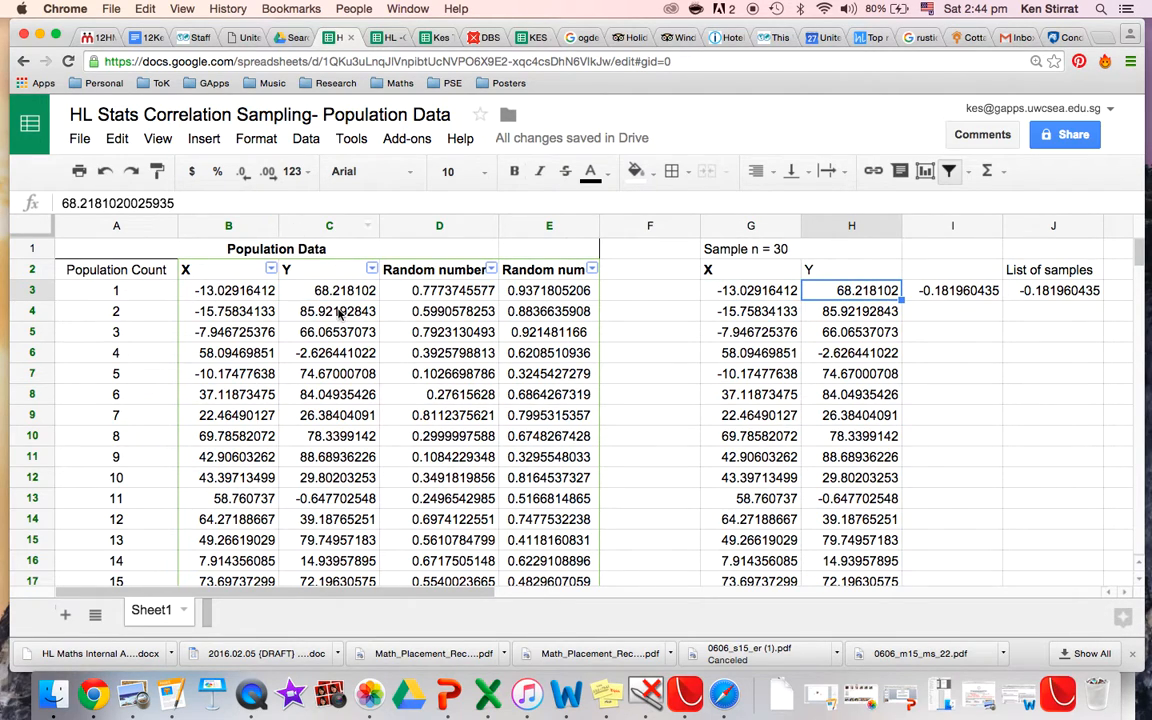
left_click(563, 272)
left_click(593, 271)
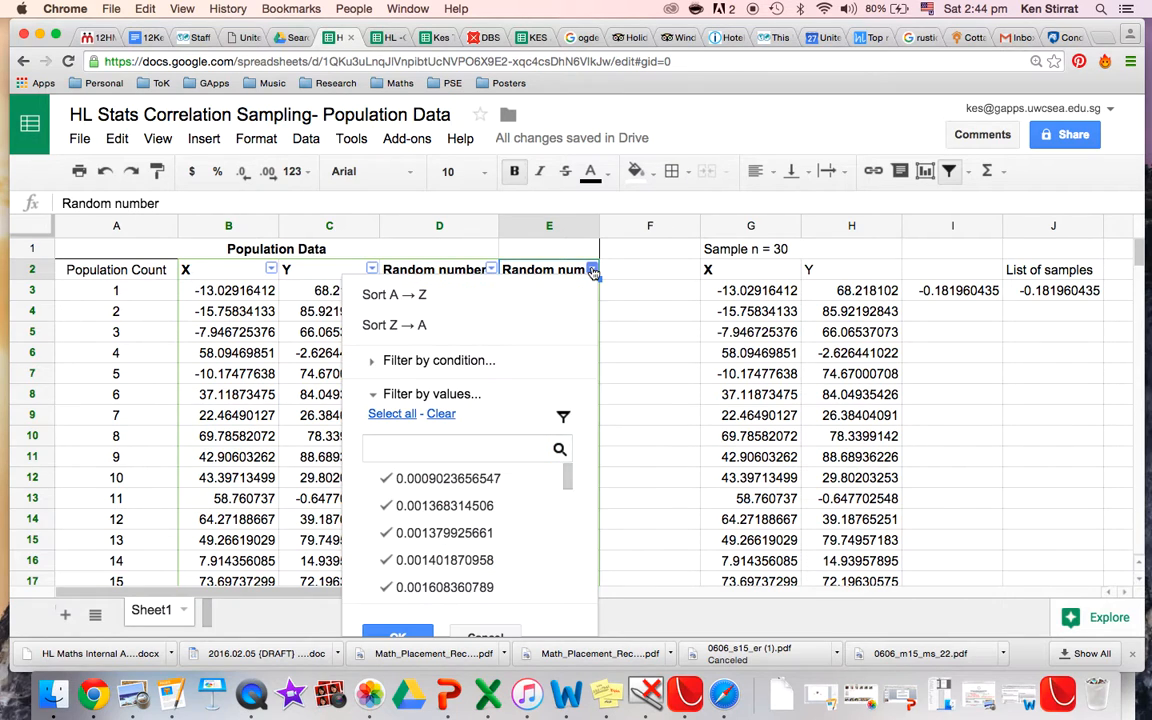
left_click(413, 295)
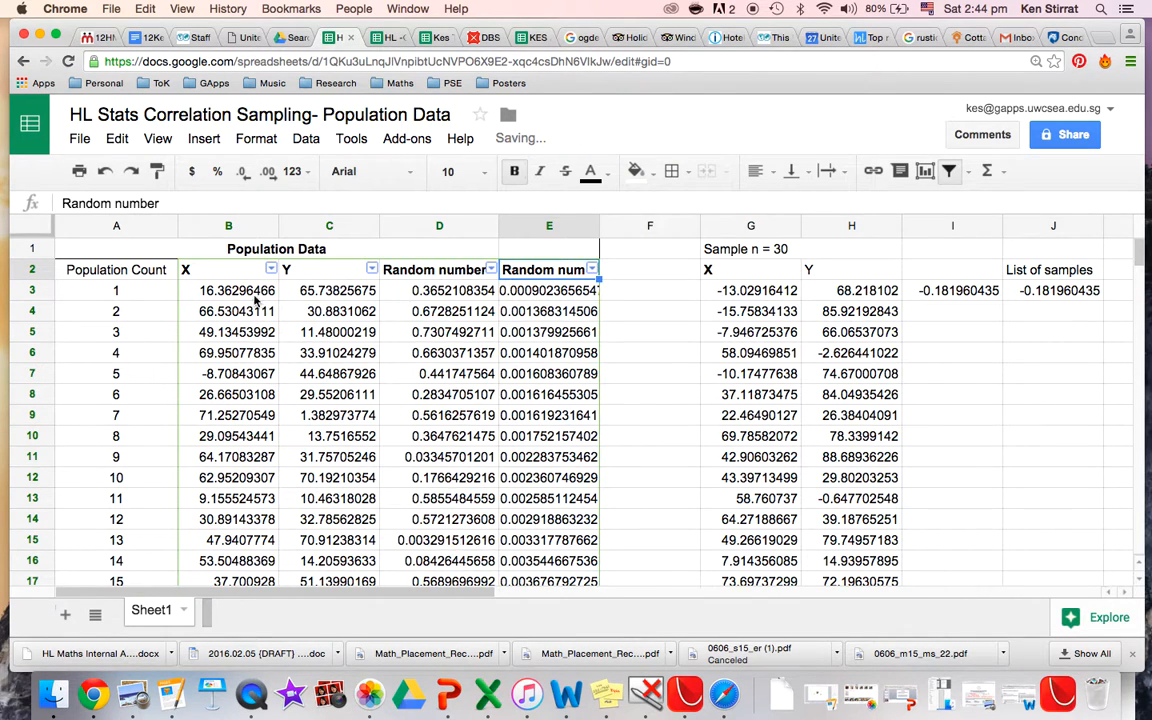
Copy the first 30 sorted X and Y rows into the sample columns starting at G3.
left_click_drag(228, 290, 320, 479)
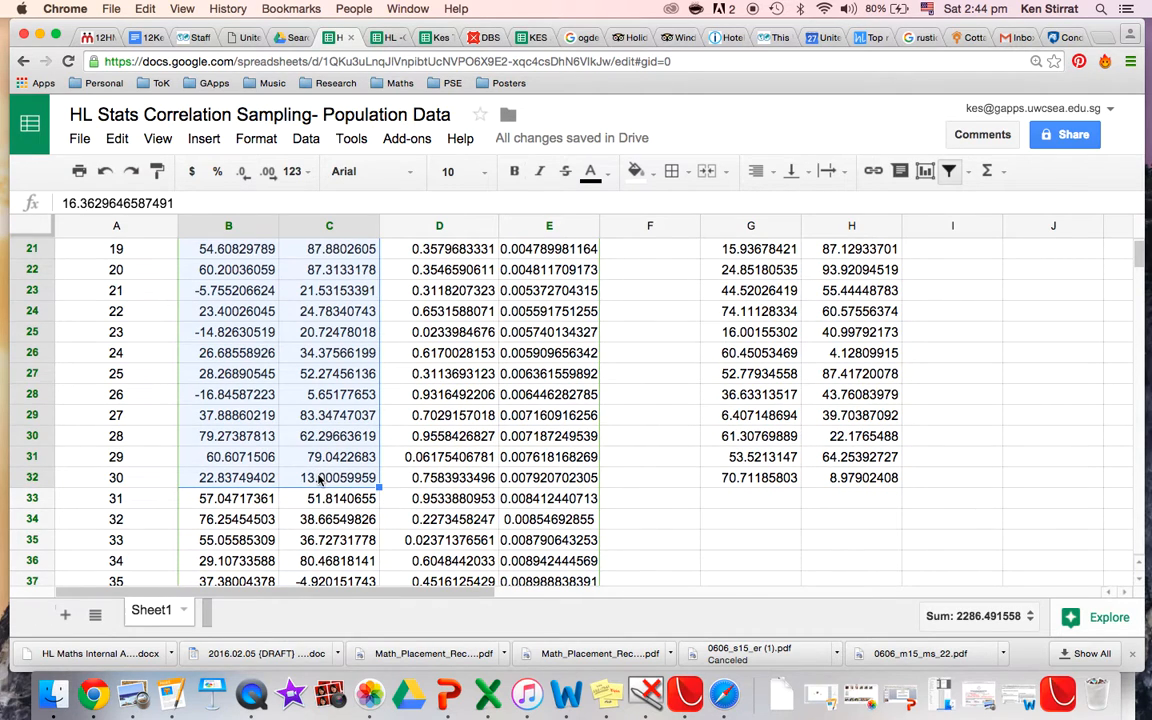
scroll(347, 480, "up", 10)
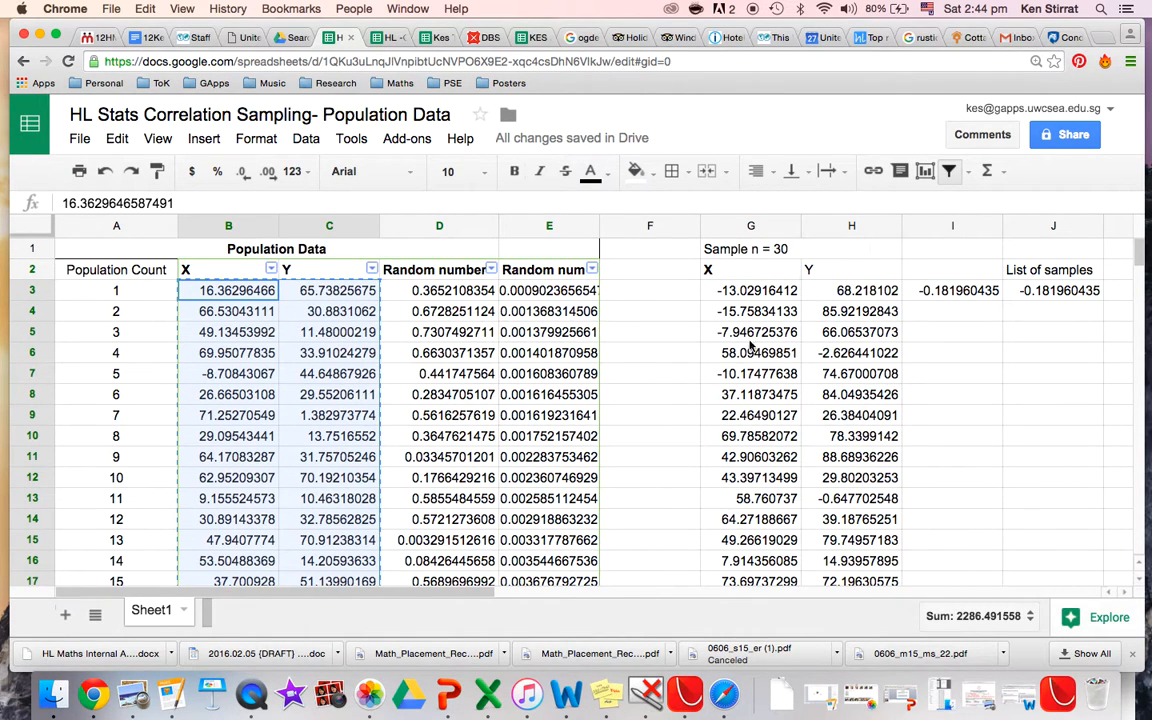
left_click(757, 292)
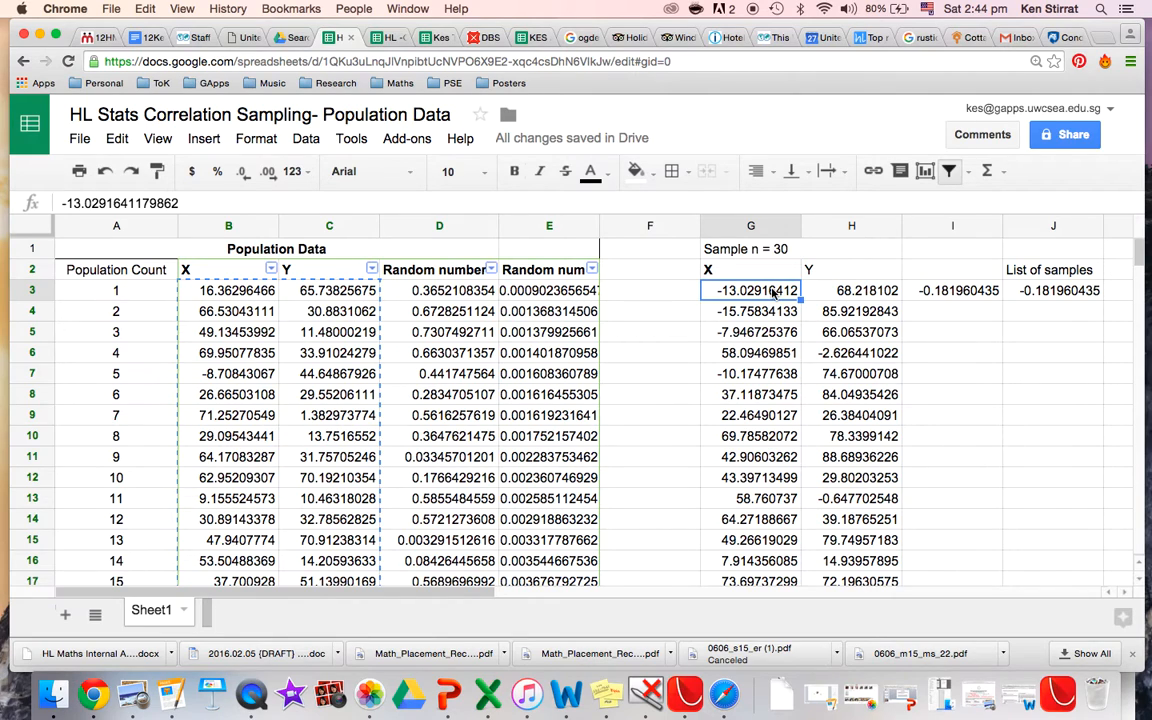
key("cmd+v")
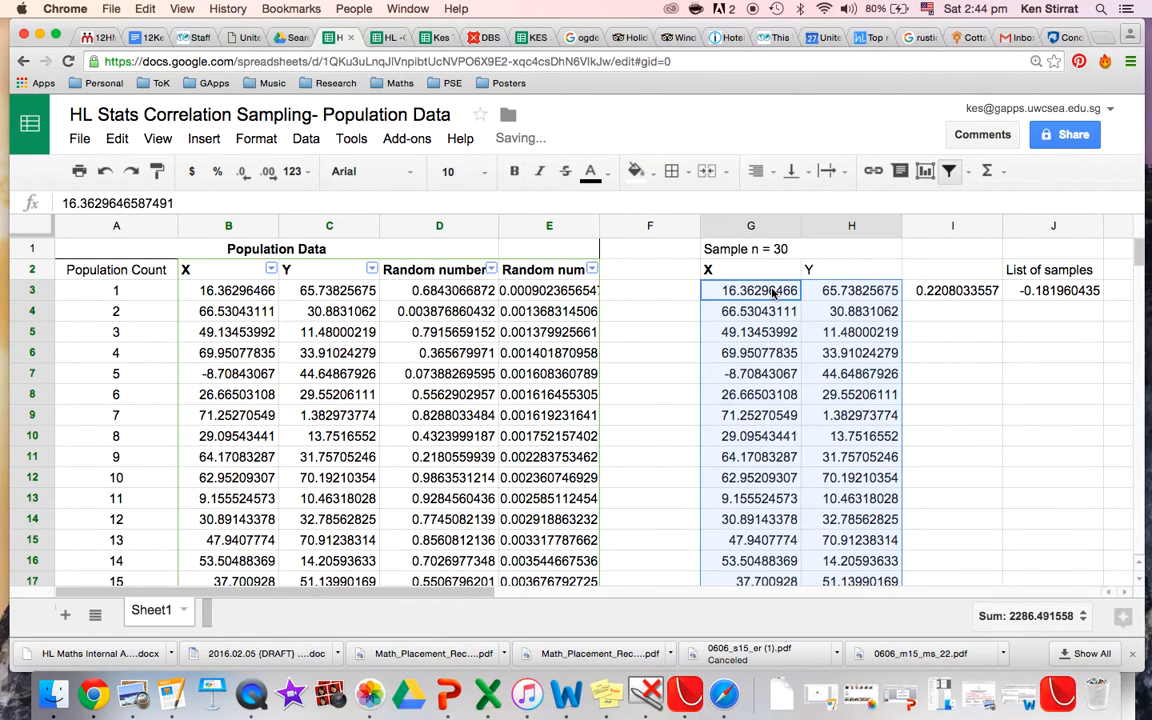
Copy the correlation in I3 and paste its value only into J4.
left_click(953, 295)
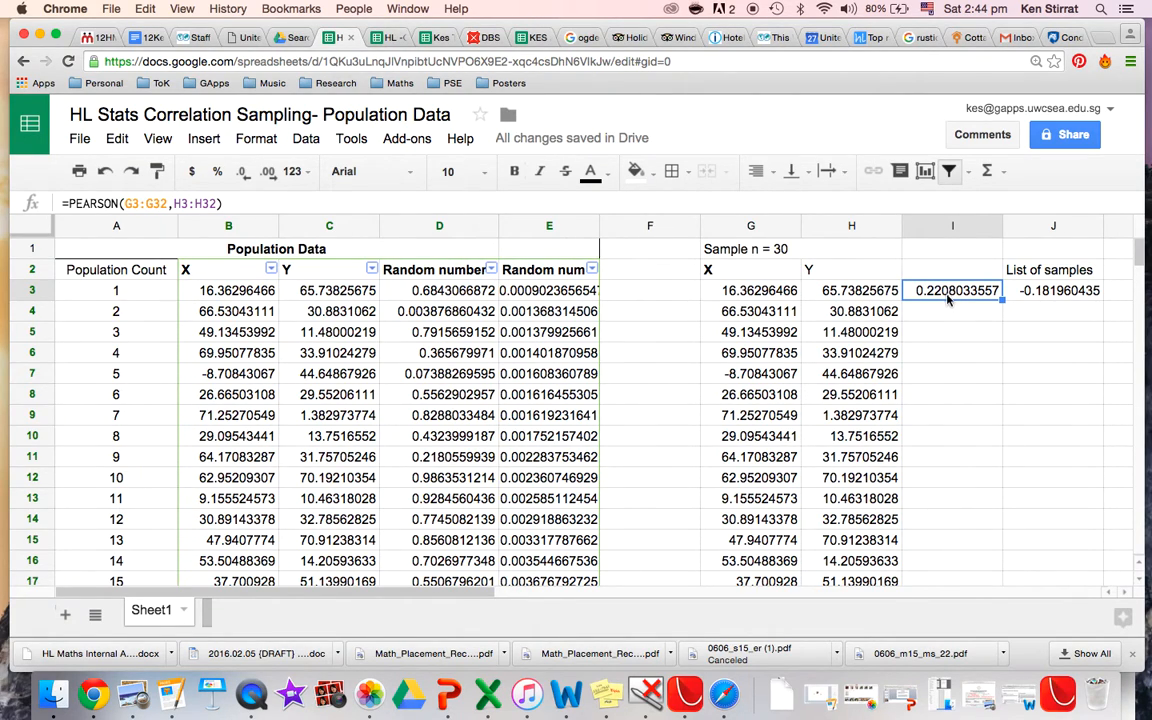
left_click(1085, 313)
left_click(119, 141)
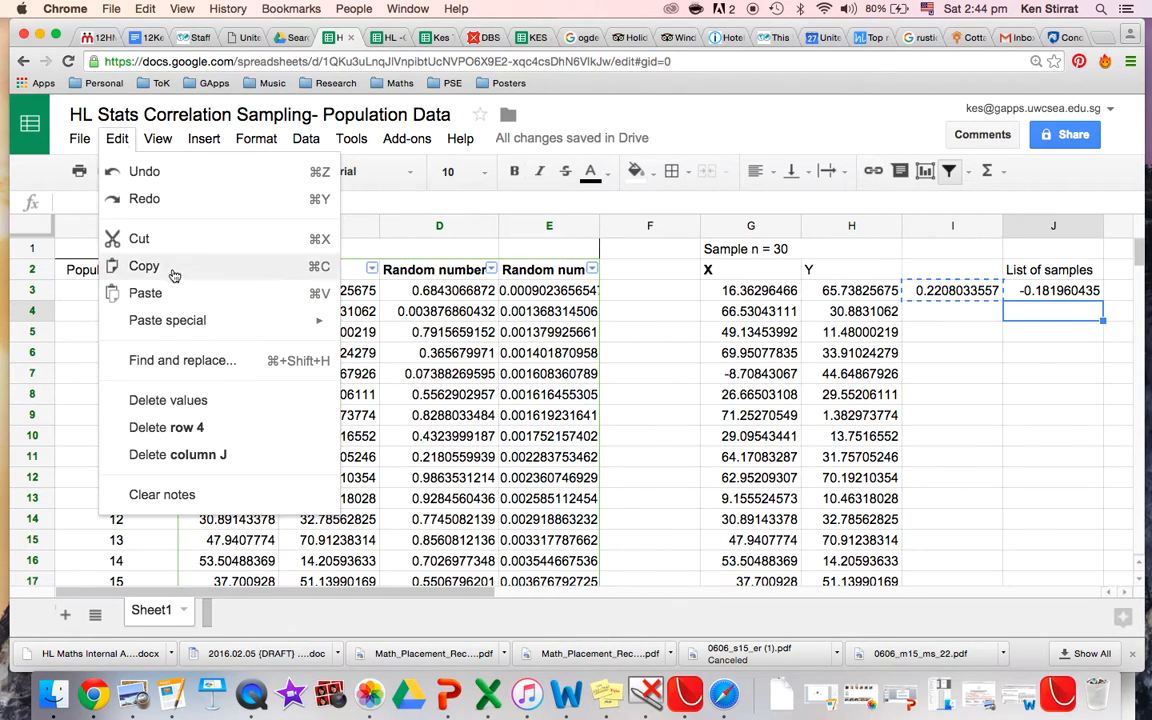
mouse_move(180, 320)
left_click(390, 330)
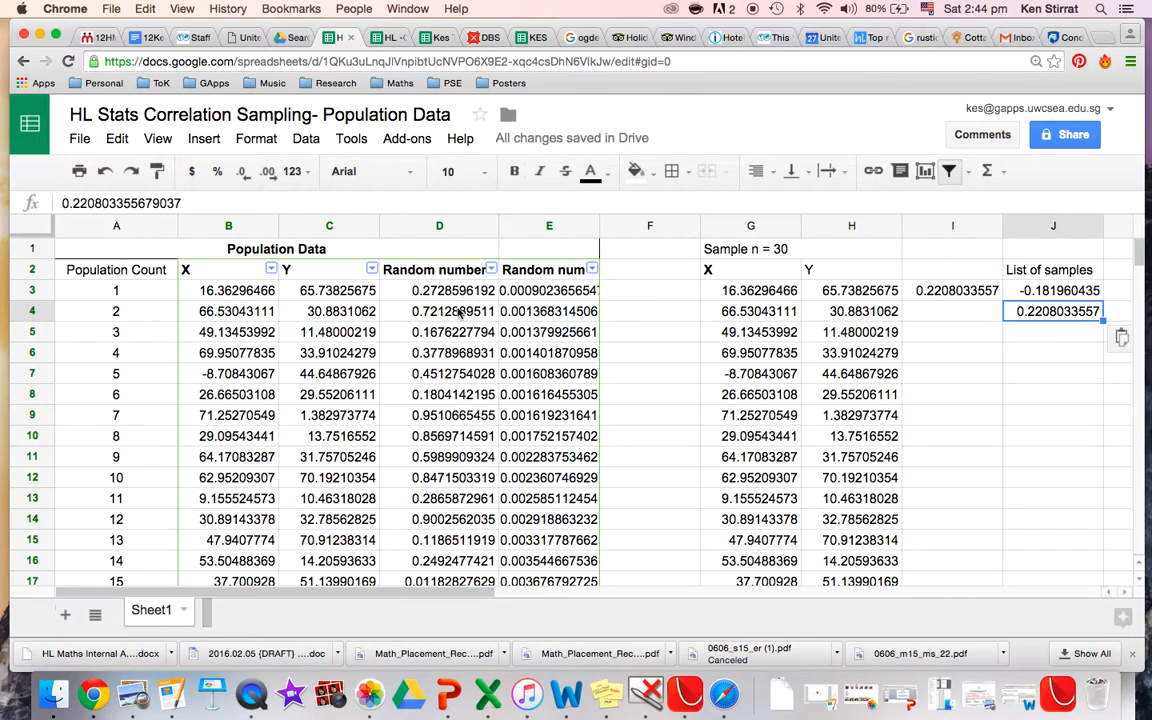
Label I2 "r- value".
left_click(942, 272)
type("r-")
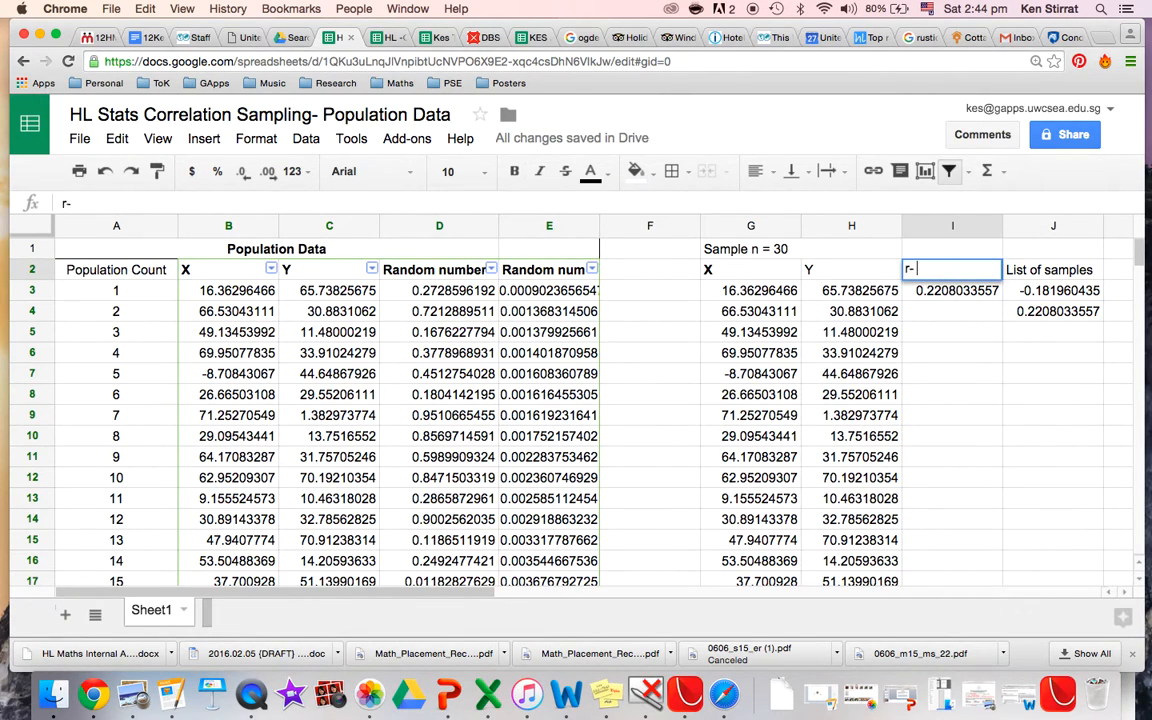
type(" value")
key("Return")
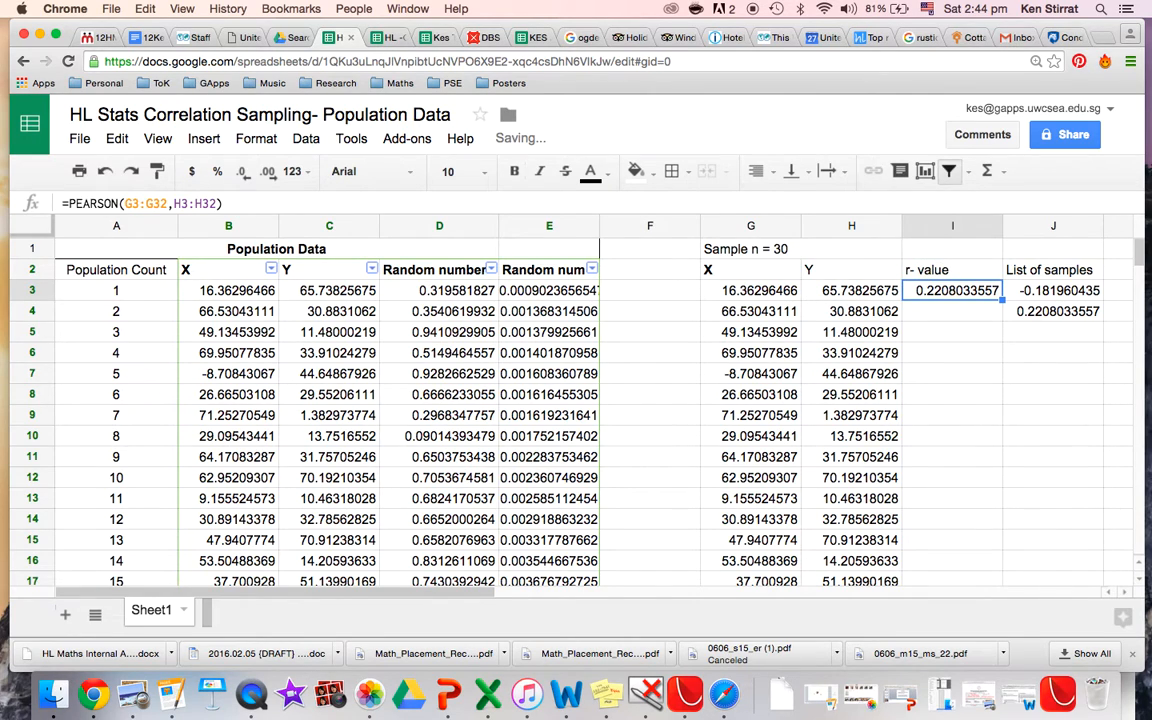
Paste column D's random numbers as values only over column E, then sort the population data by column E from A to Z.
left_click(438, 227)
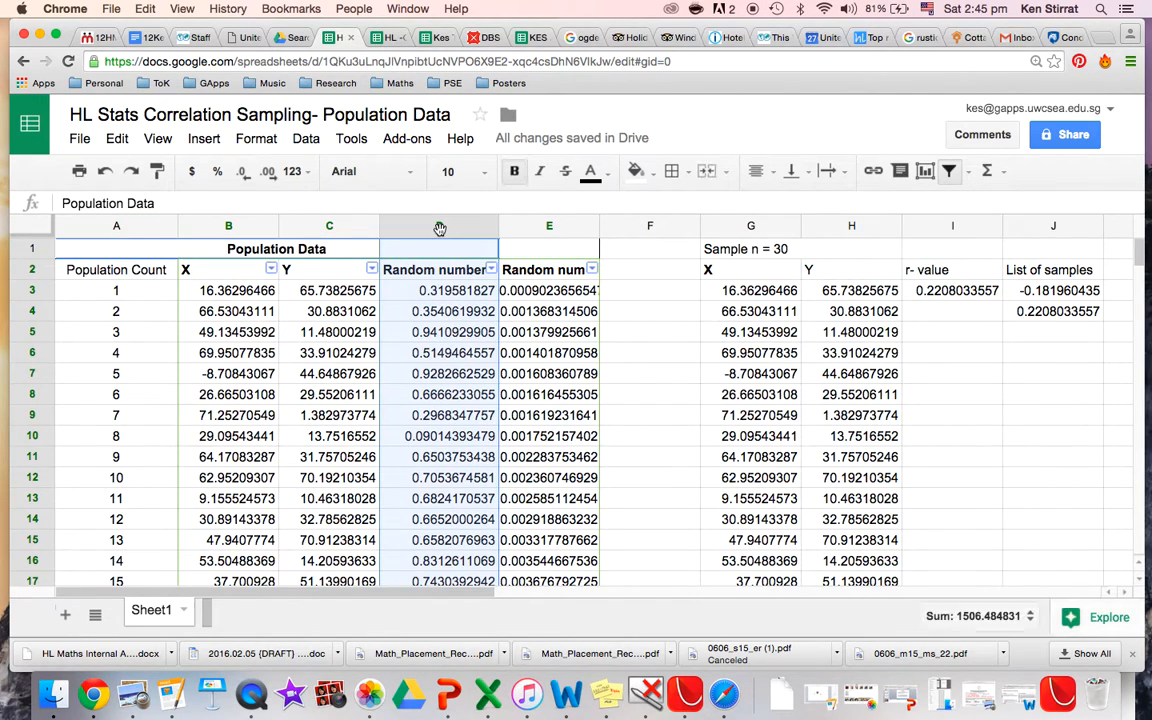
left_click(537, 236)
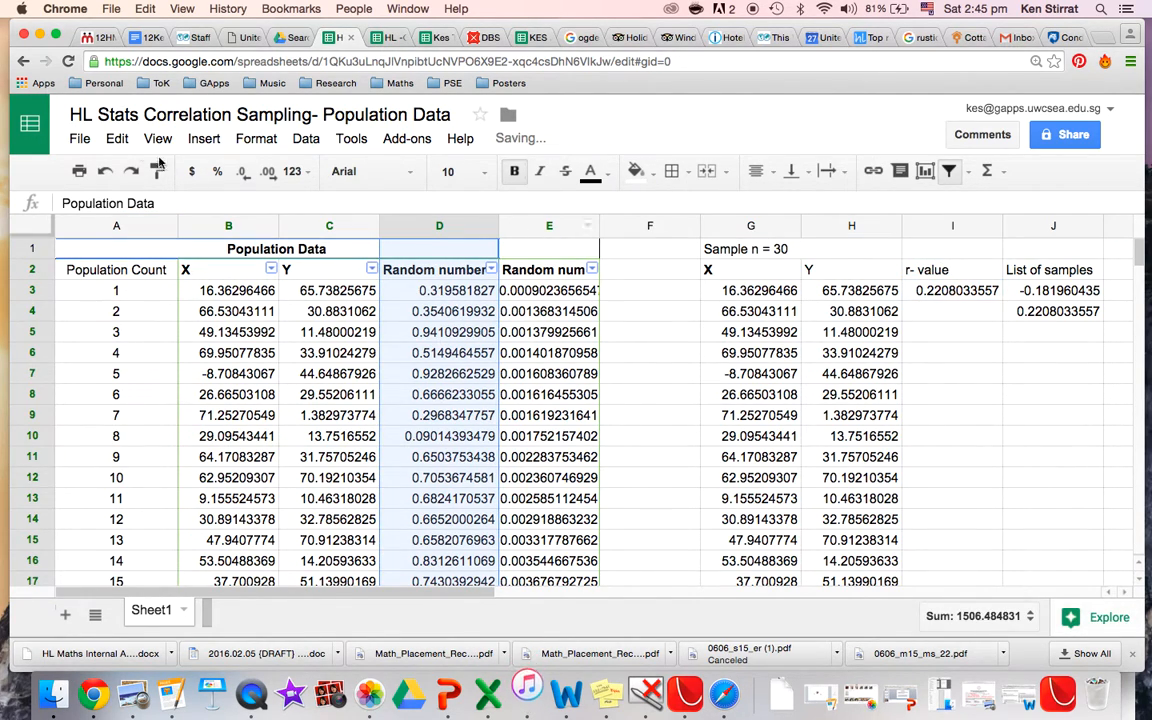
left_click(554, 226)
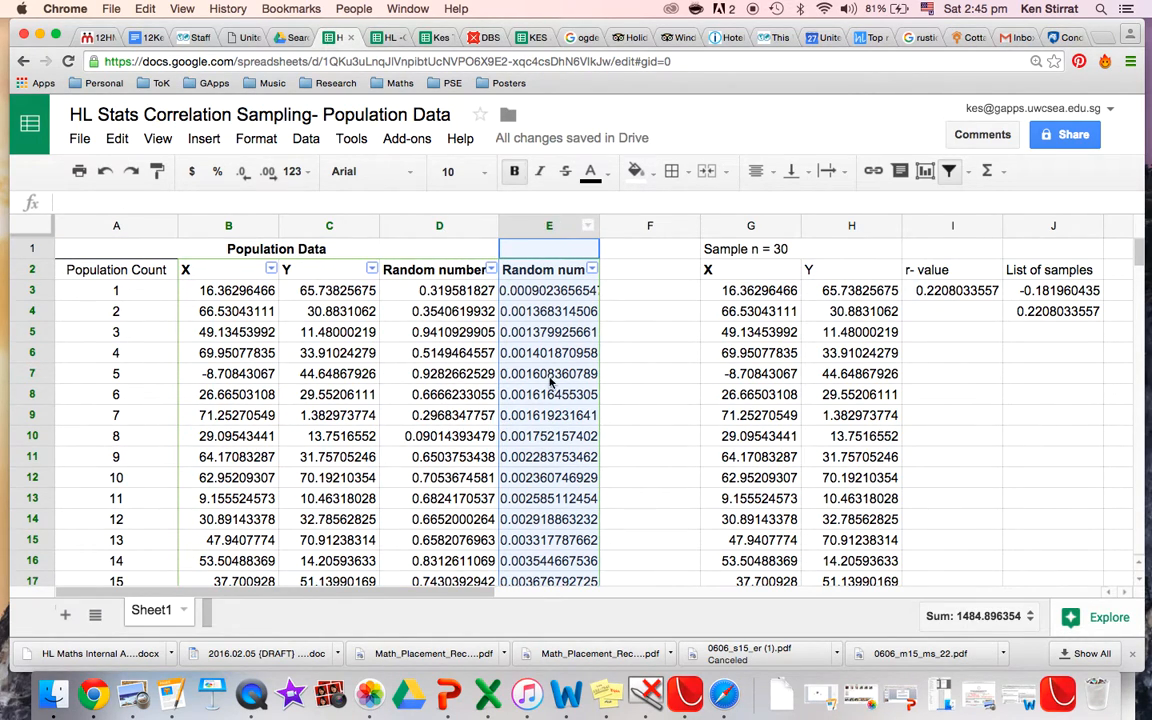
scroll(545, 416, "down", 20)
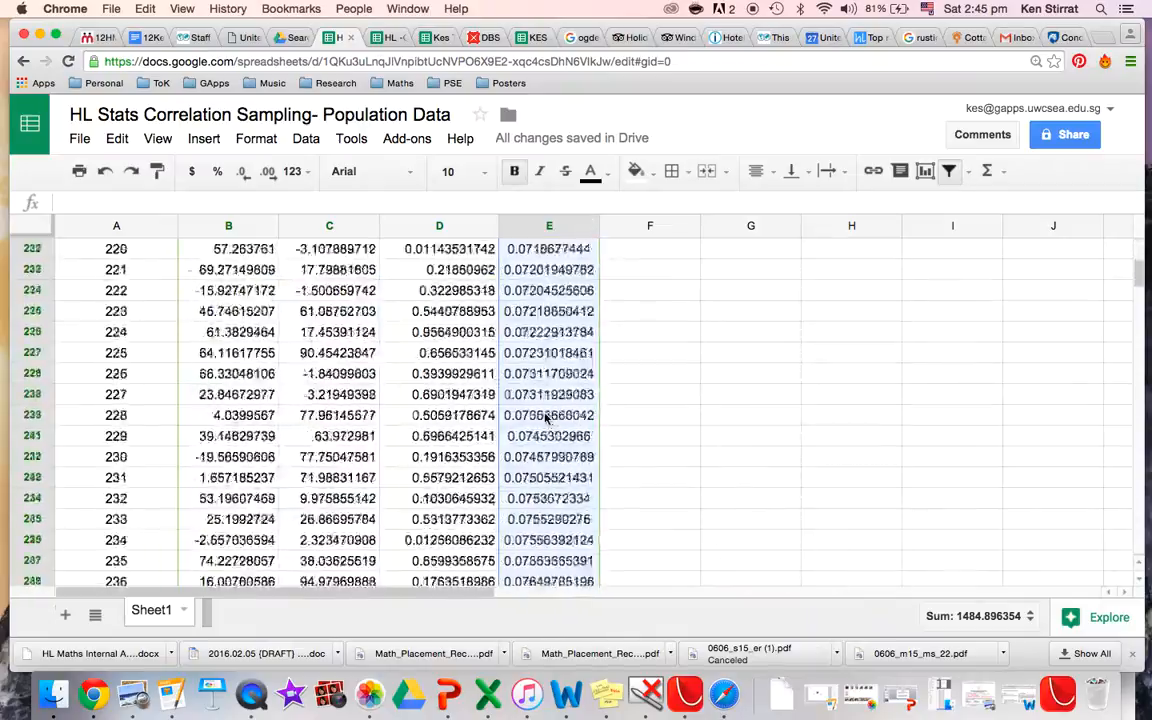
scroll(545, 418, "down", 20)
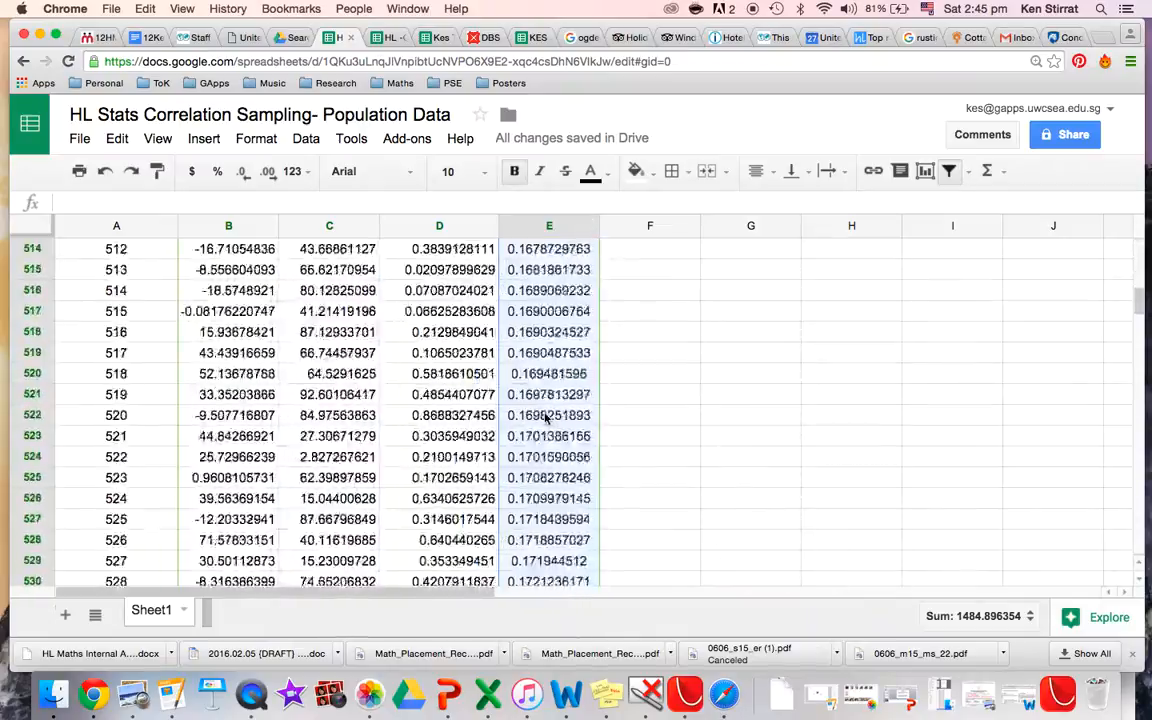
scroll(545, 418, "down", 15)
scroll(545, 418, "up", 20)
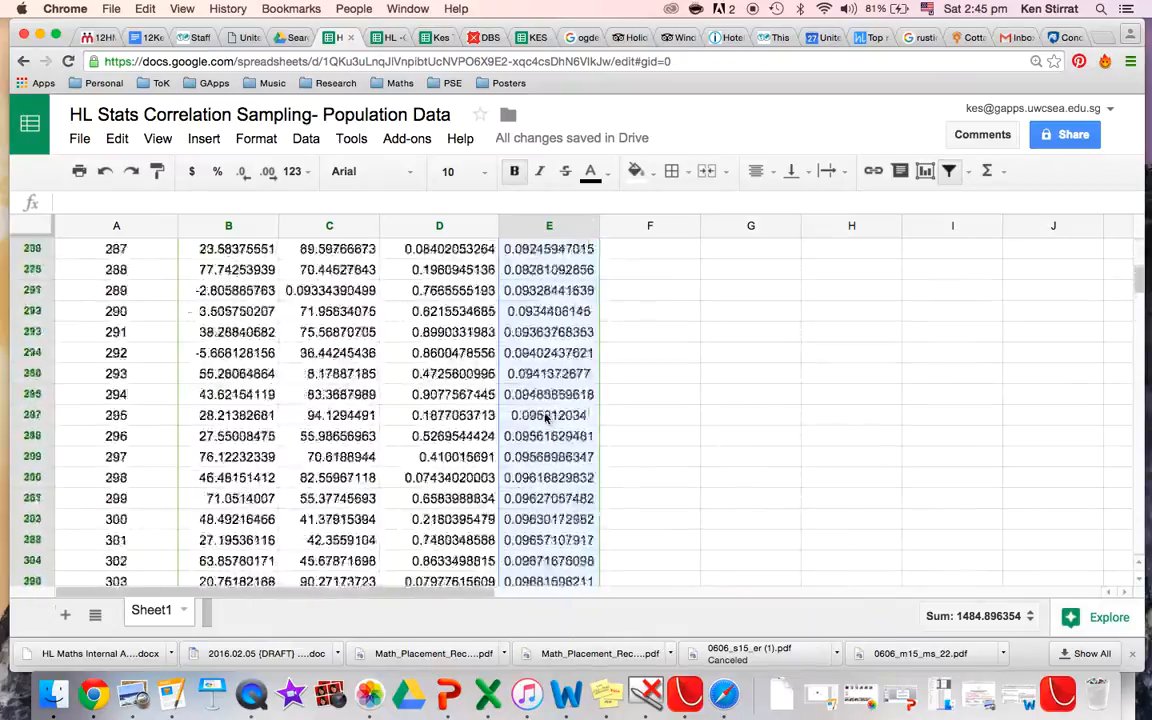
left_click(133, 143)
mouse_move(165, 318)
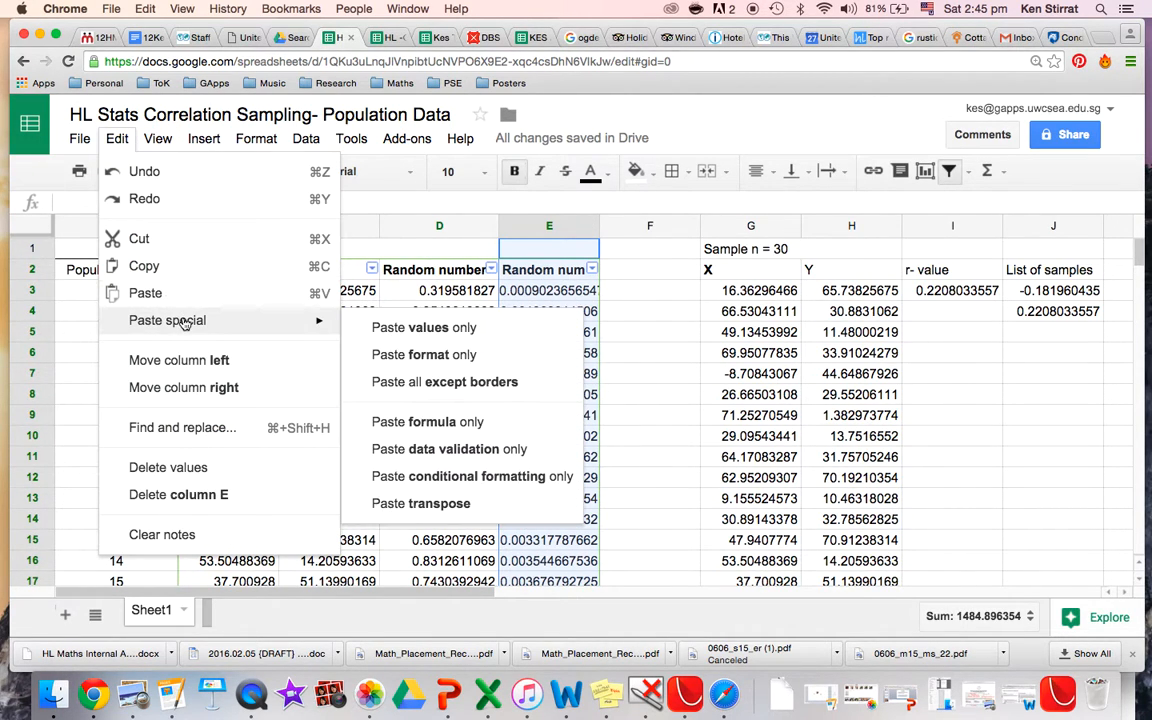
left_click(378, 326)
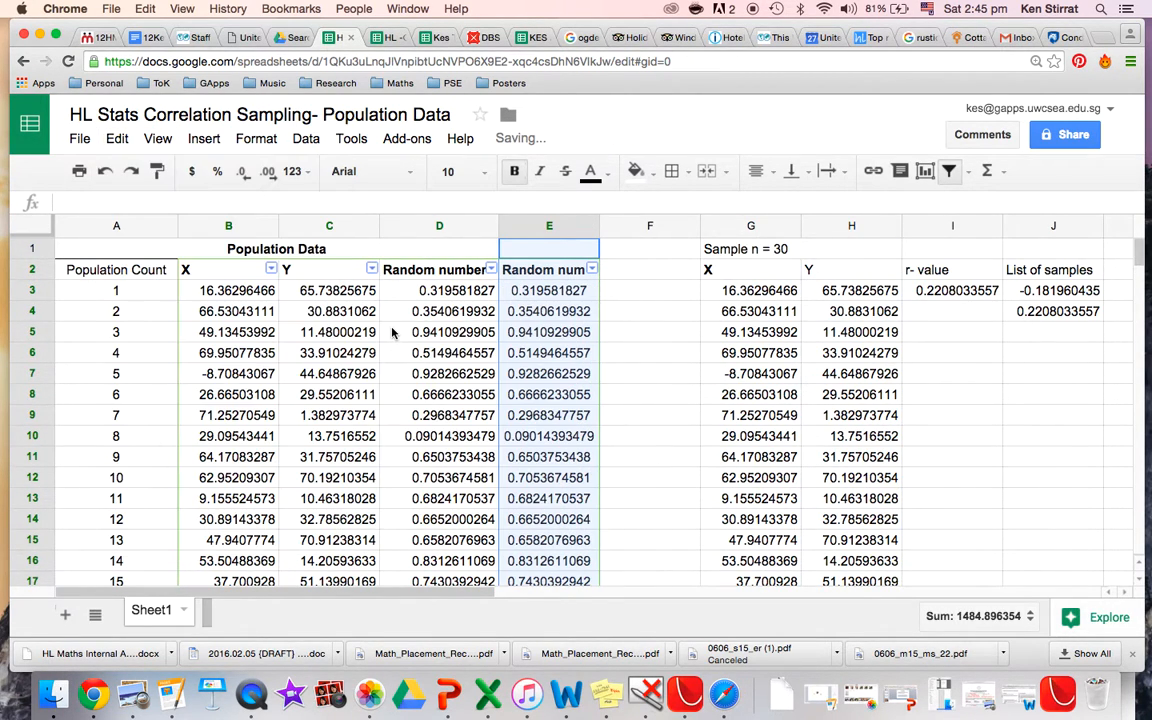
left_click(592, 270)
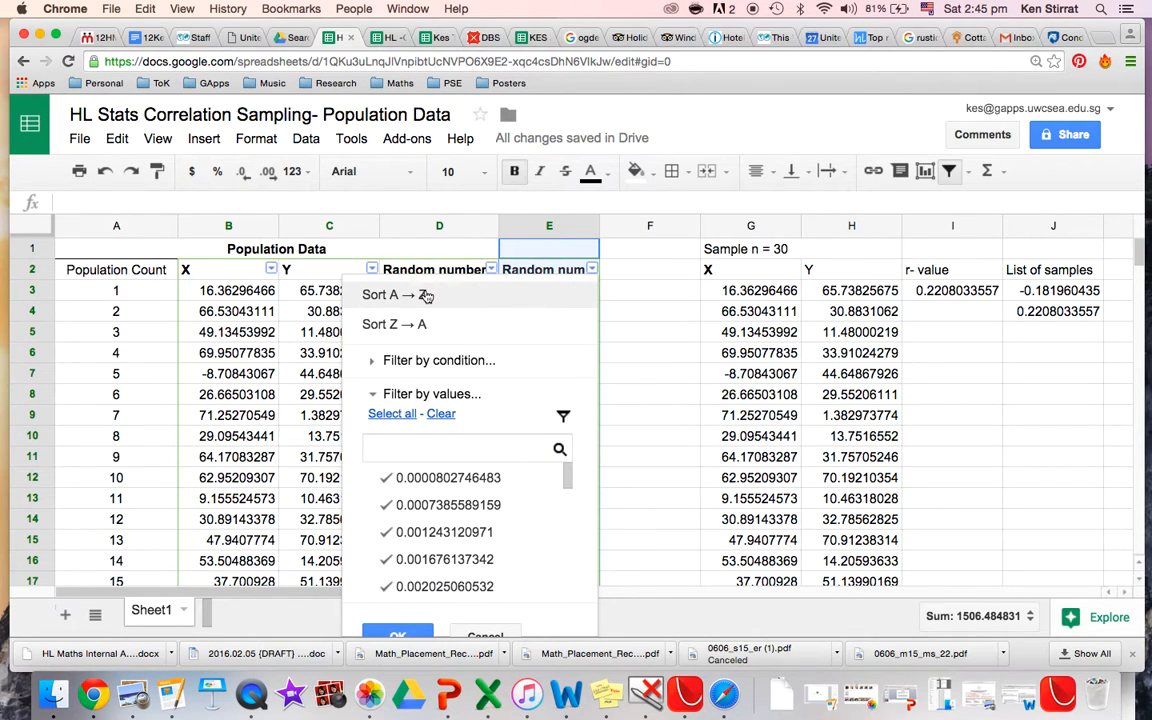
left_click(428, 293)
Copy the new first 30 X and Y rows into the sample columns at G3.
left_click_drag(200, 290, 338, 259)
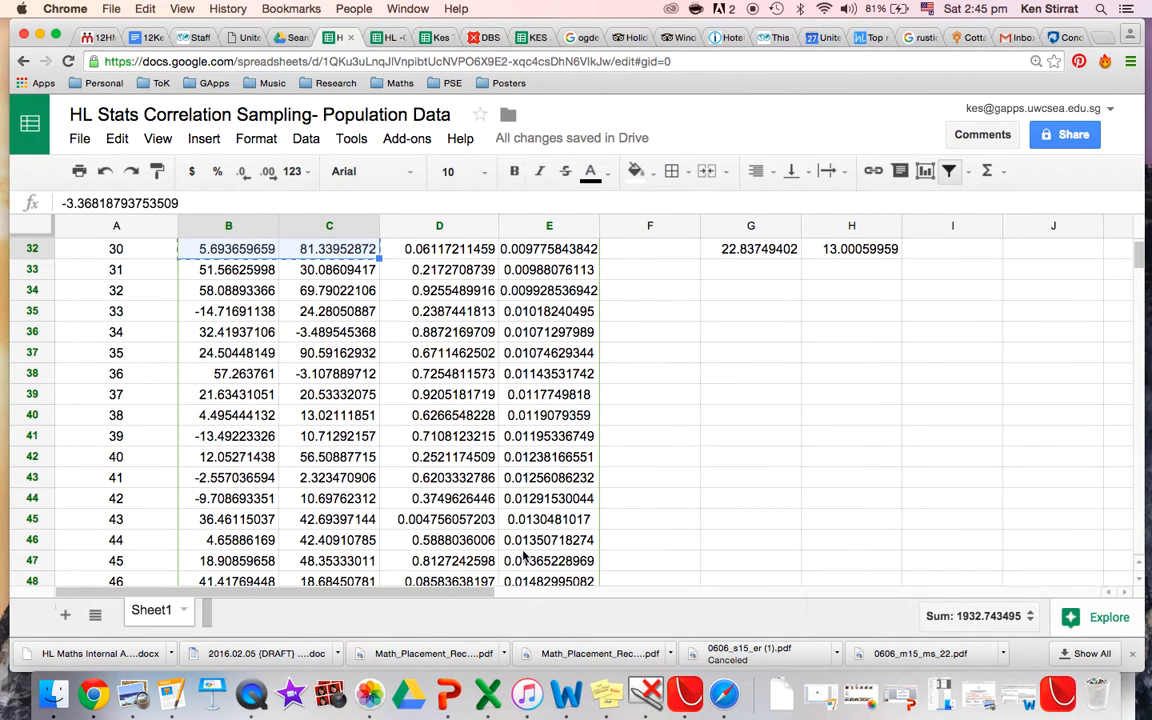
scroll(702, 450, "up", 10)
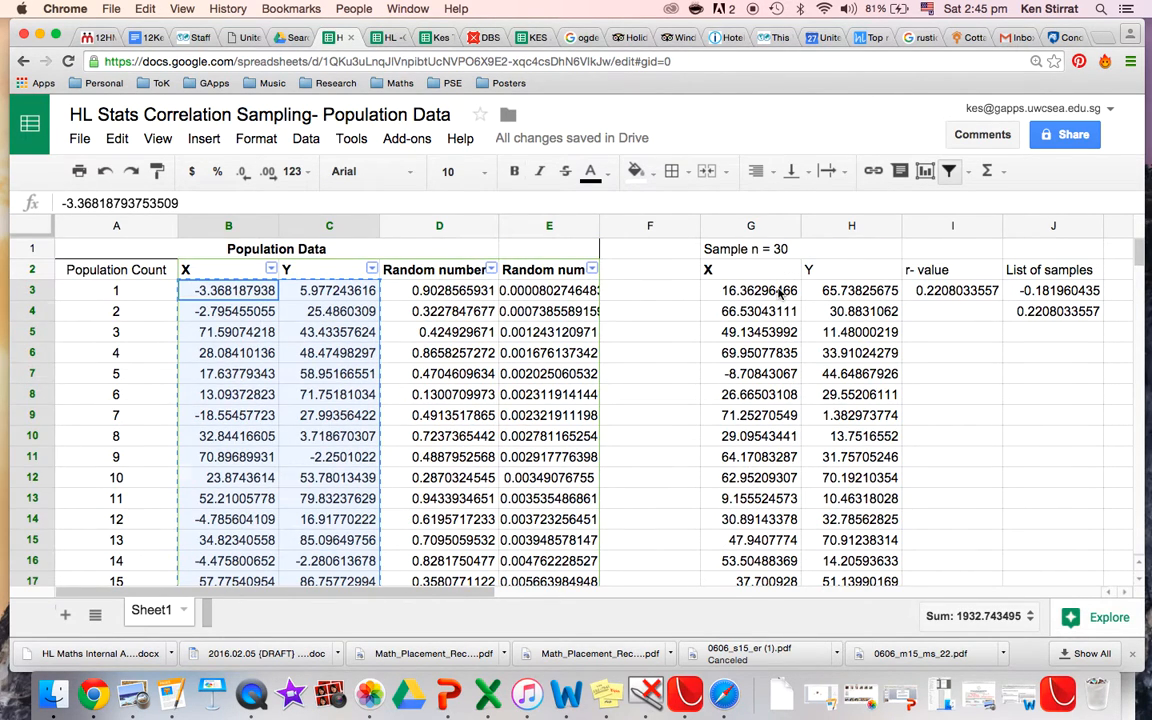
left_click(779, 291)
key("super+v")
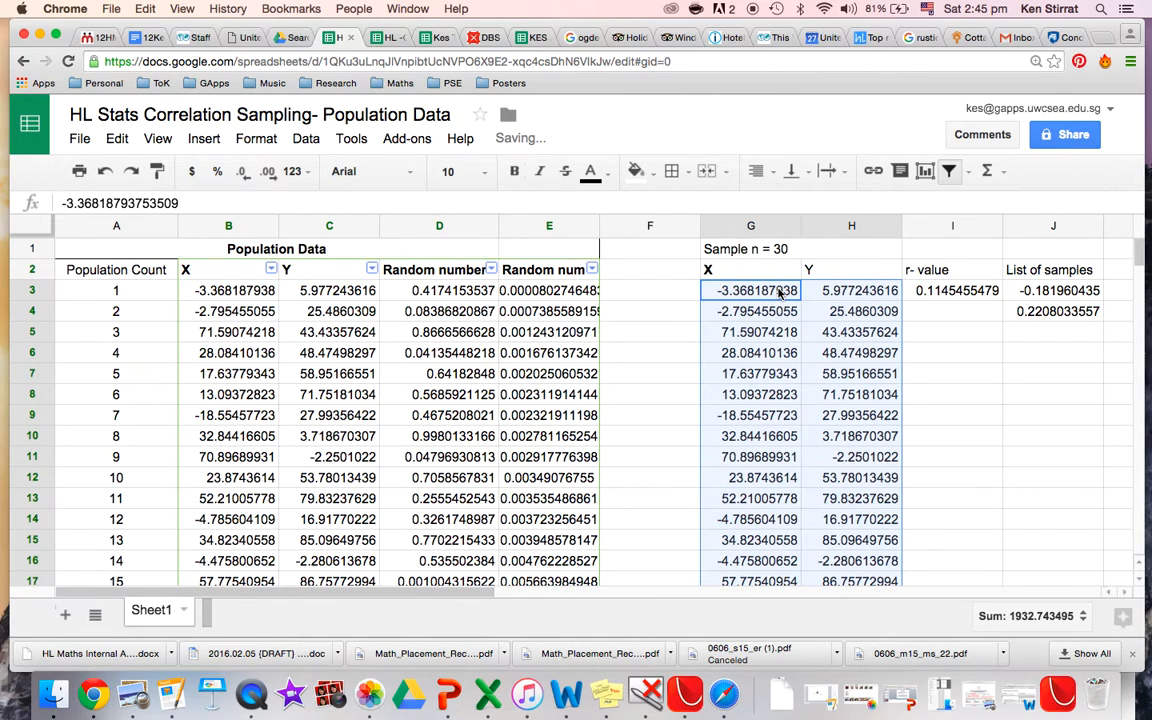
Copy the correlation in I3 and paste its value only into J5.
left_click(925, 290)
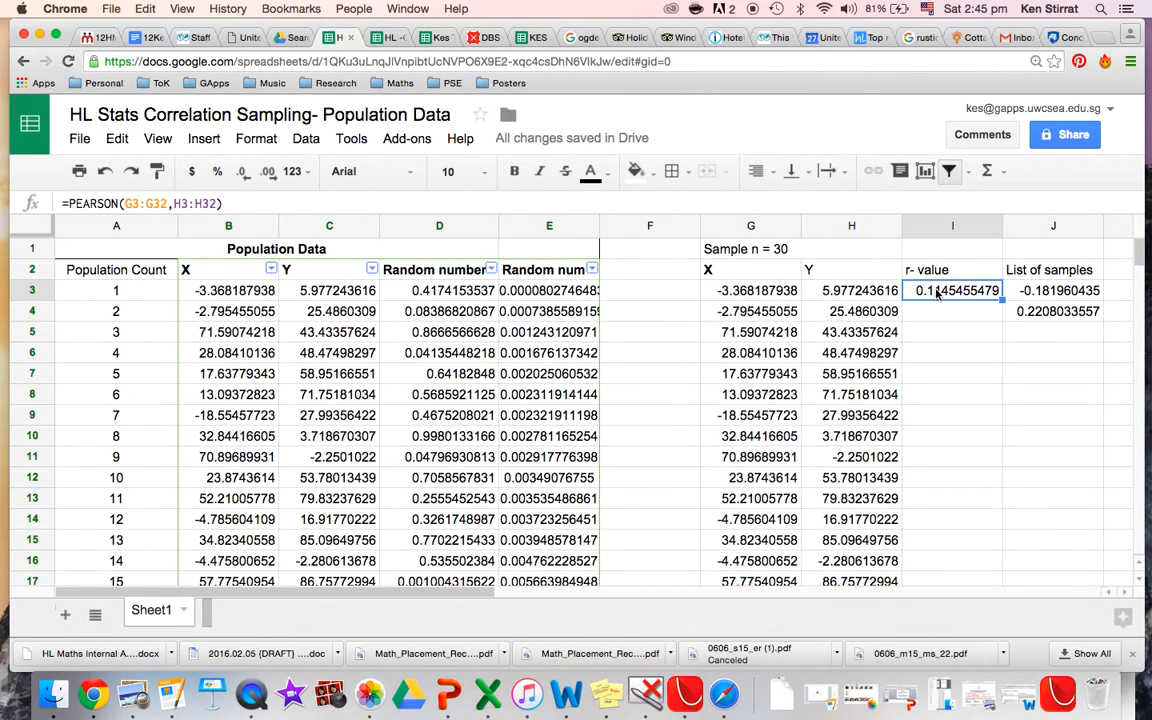
key("super+c")
left_click(1028, 342)
left_click(114, 139)
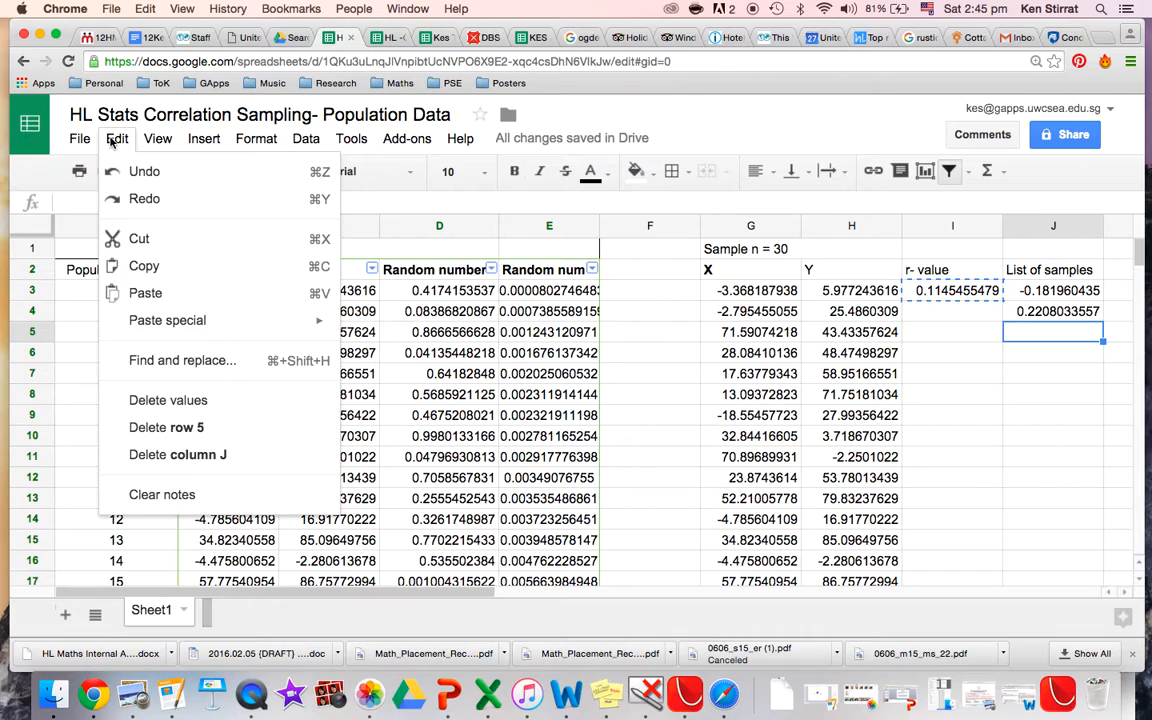
mouse_move(185, 332)
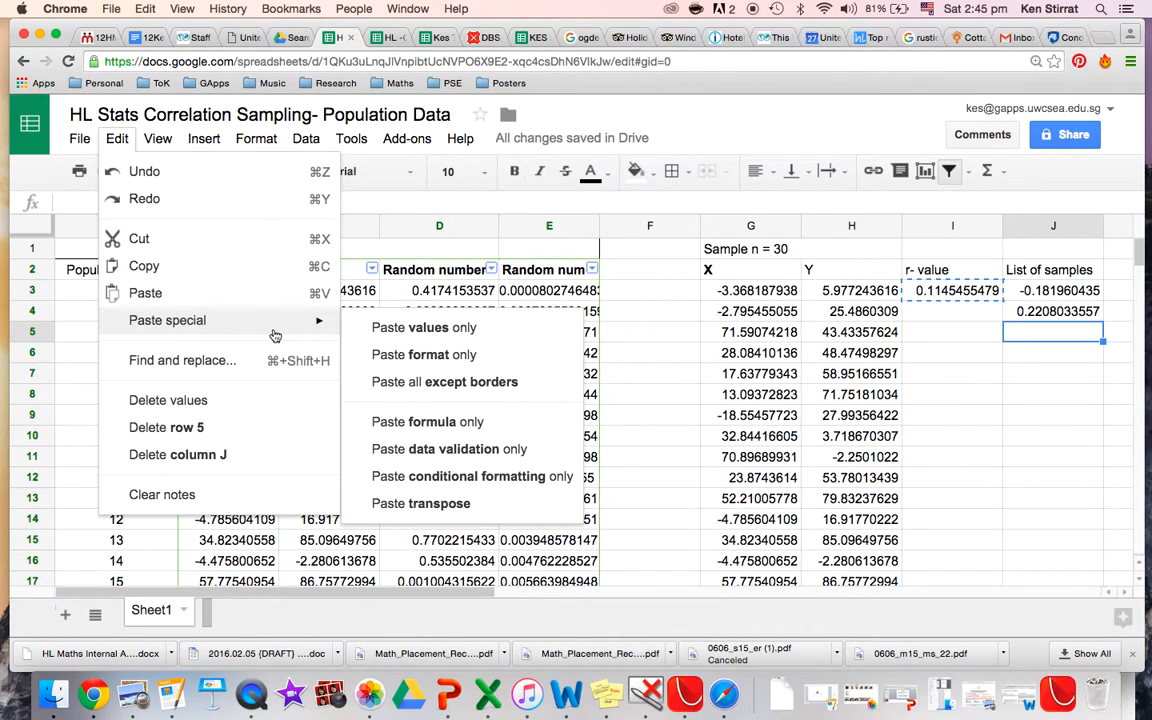
left_click(484, 329)
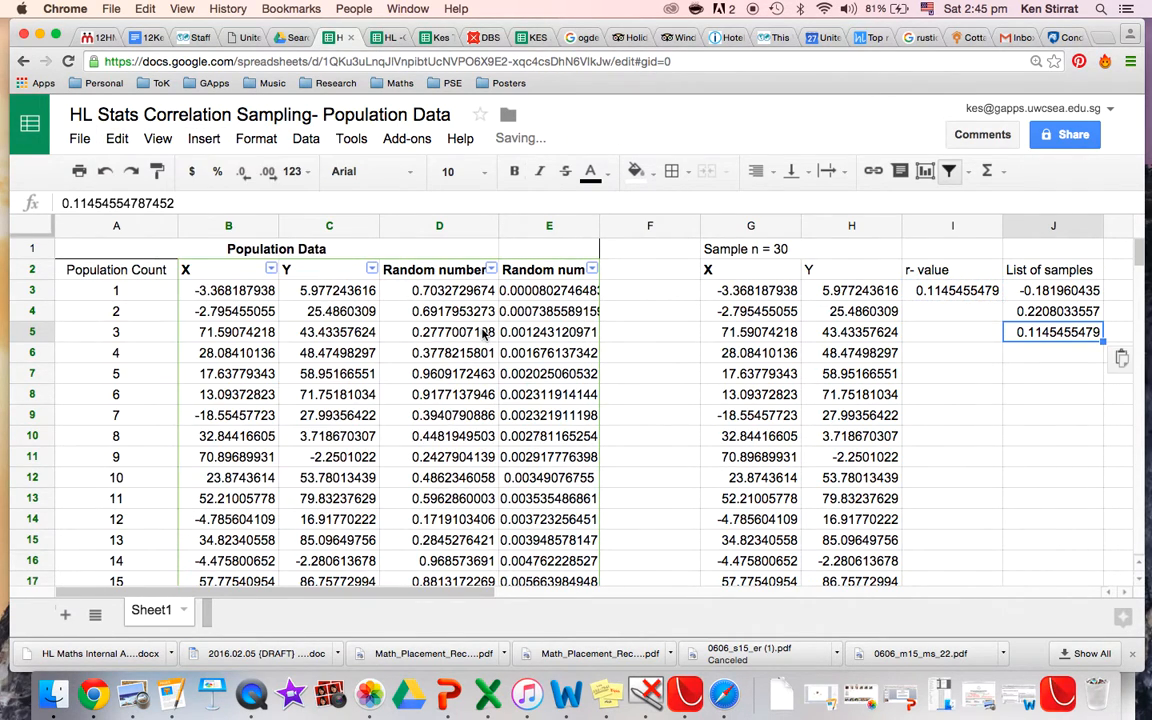
left_click(948, 294)
key("ctrl+c")
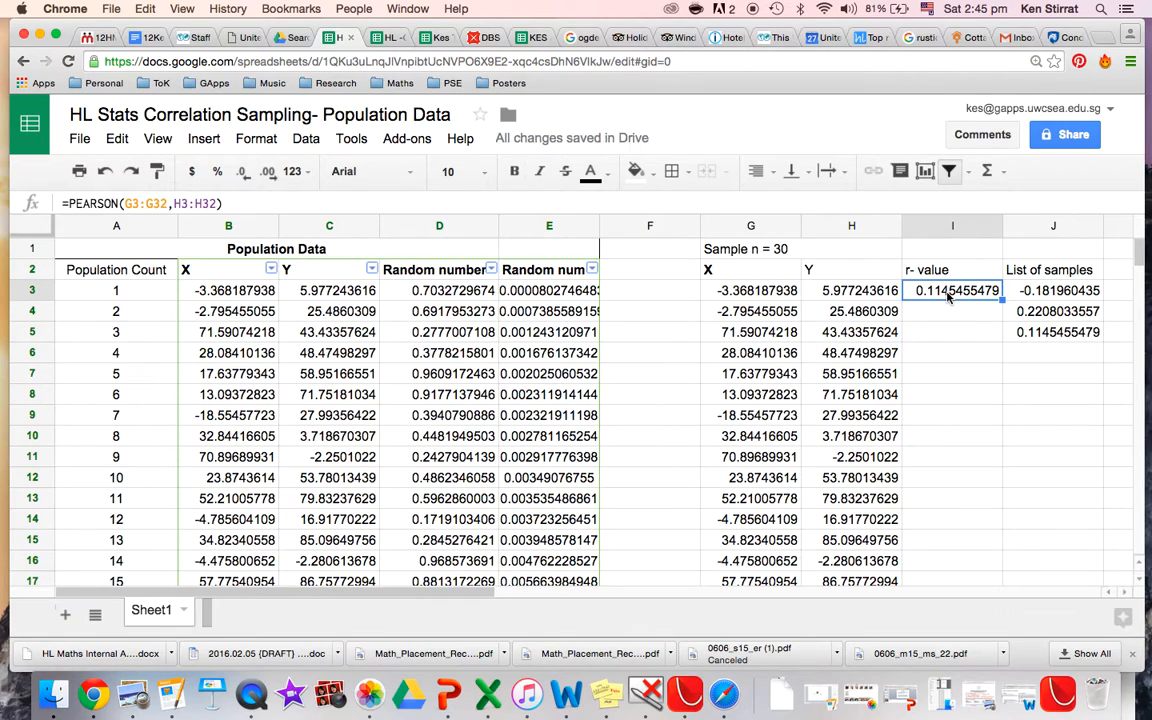
left_click(1037, 357)
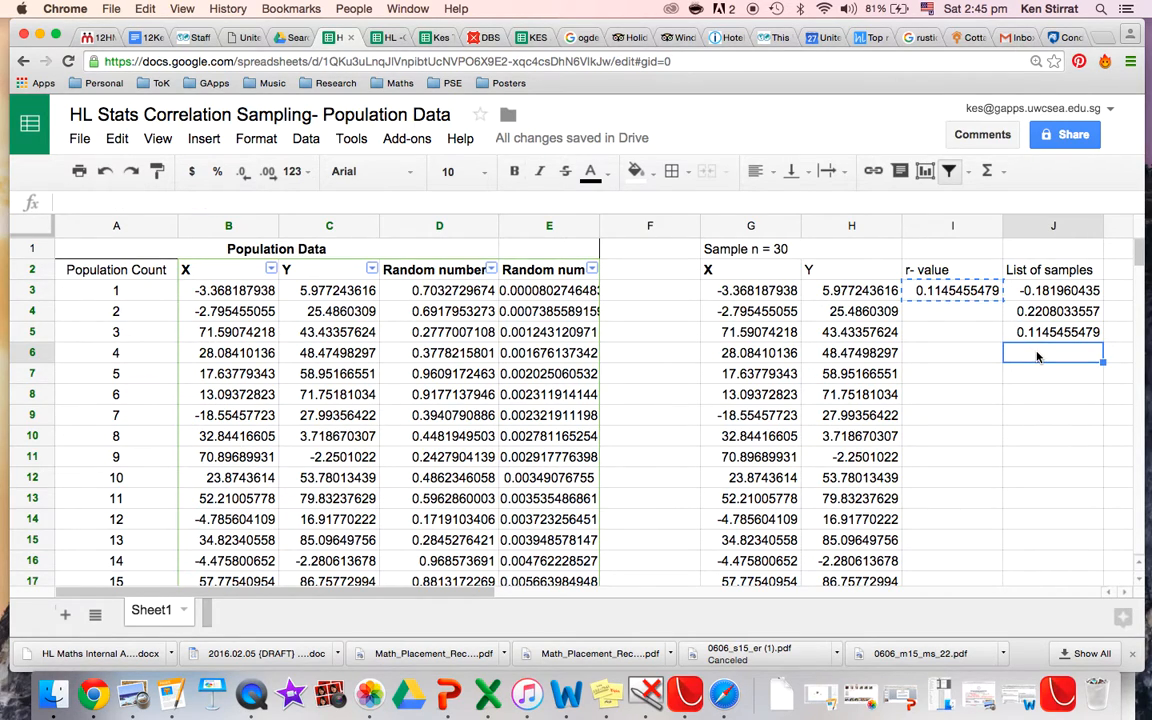
key("ctrl+v")
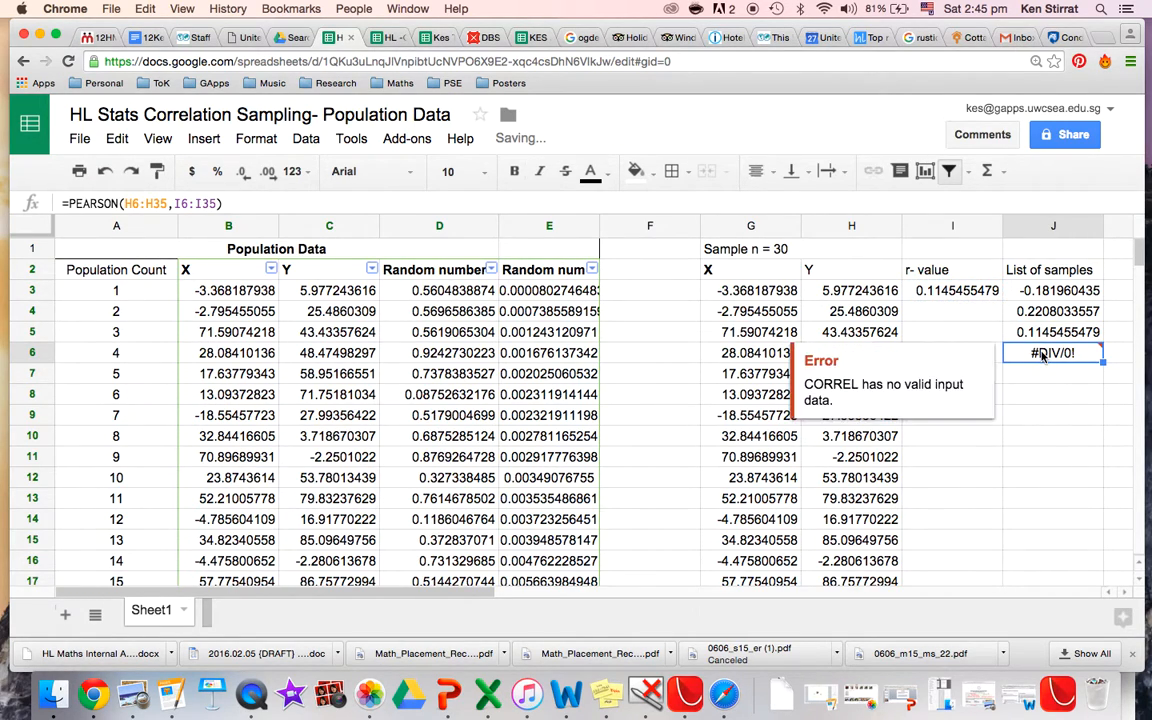
left_click(229, 204)
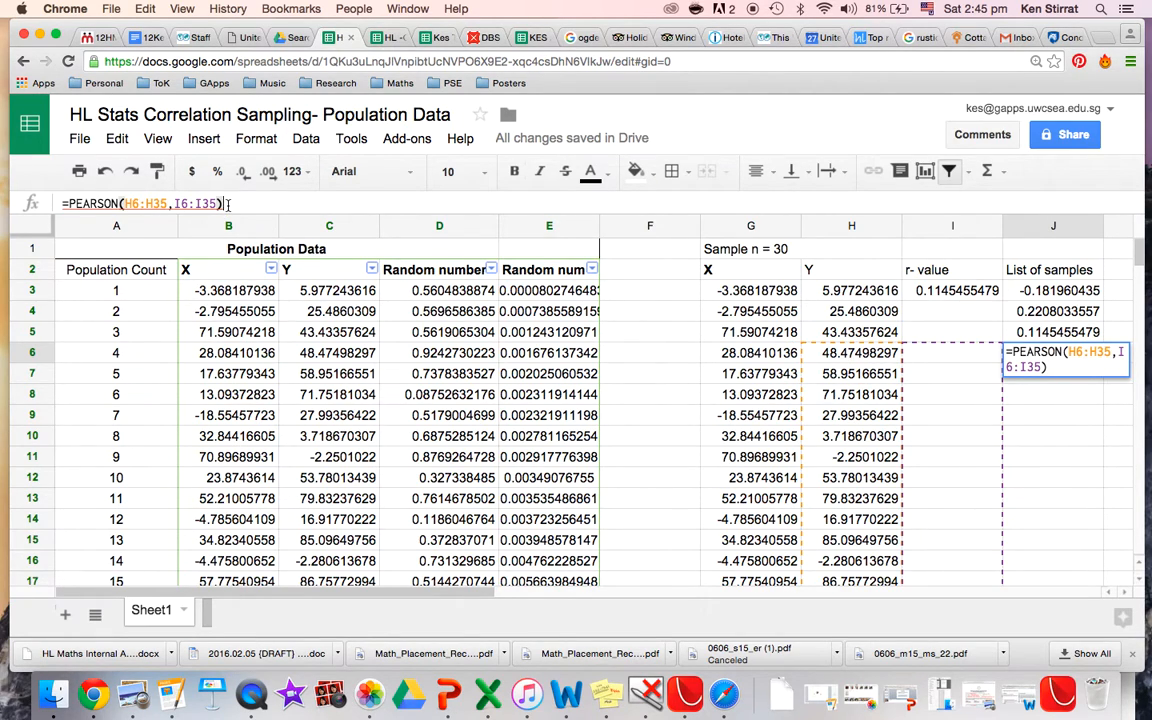
key("BackSpace")
key("BackSpace")
key("BackSpace")
key("BackSpace")
key("BackSpace")
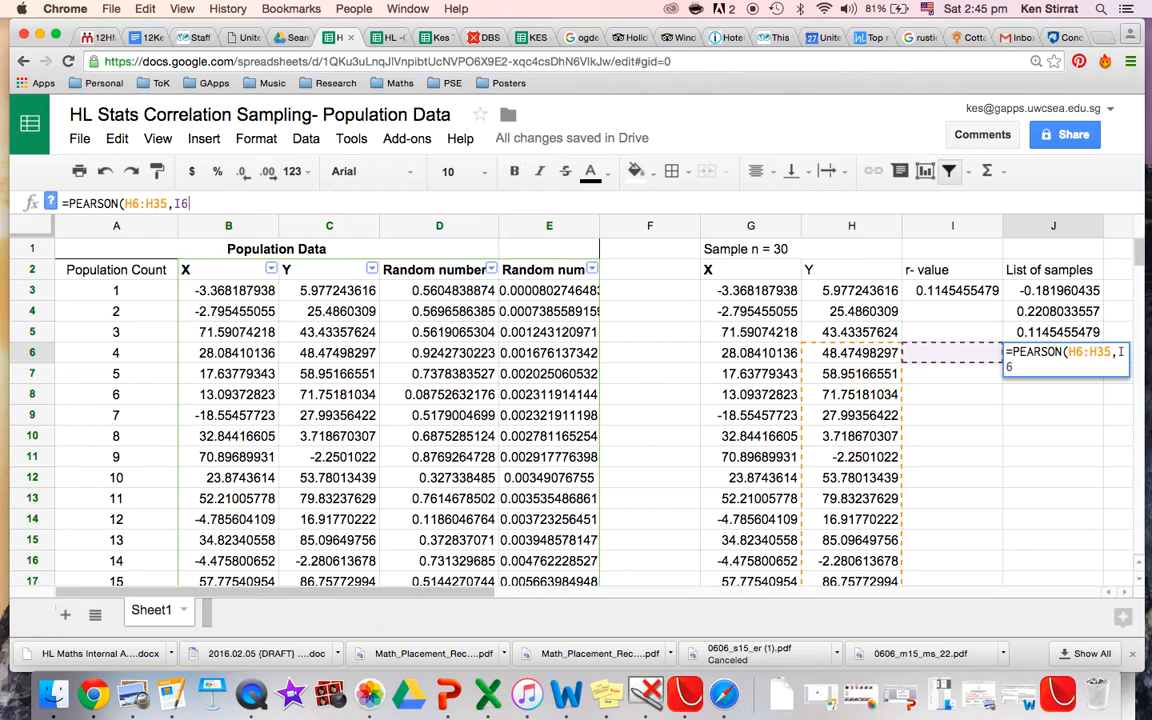
key("BackSpace")
key("BackSpace")
key("BackSpace")
key("BackSpace")
key("BackSpace")
key("BackSpace")
key("BackSpace")
key("BackSpace")
key("BackSpace")
key("BackSpace")
key("BackSpace")
key("BackSpace")
key("BackSpace")
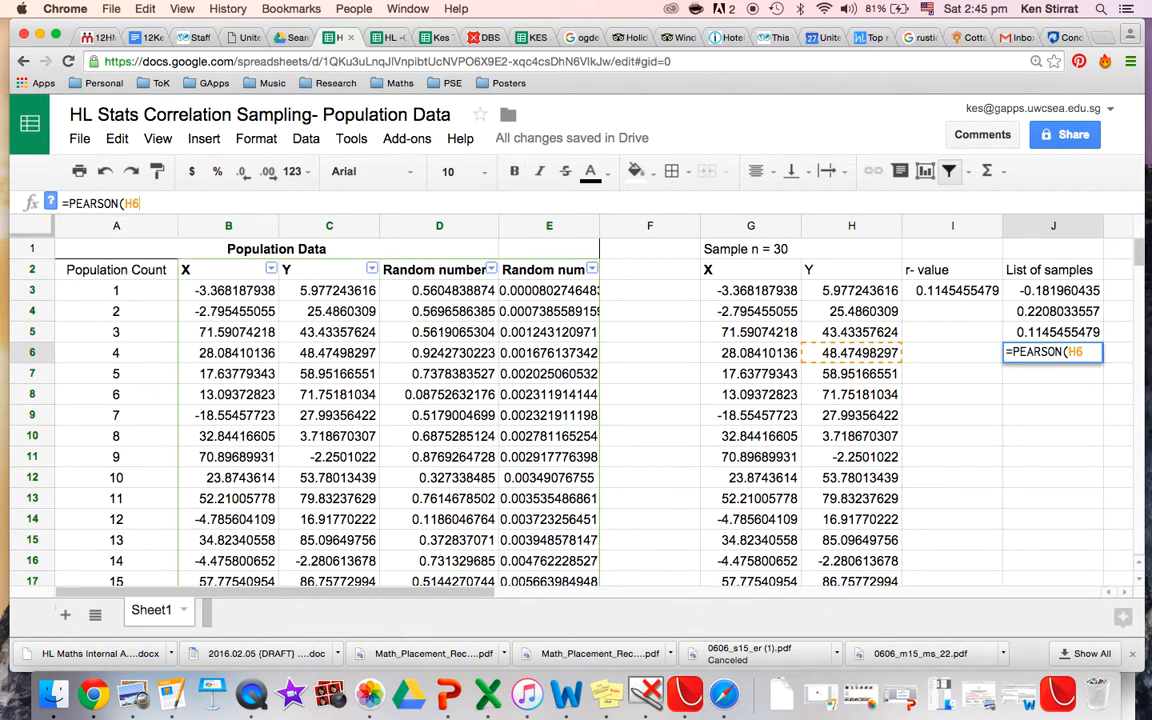
key("BackSpace")
key("BackSpace")
key("BackSpace")
key("BackSpace")
key("BackSpace")
key("Return")
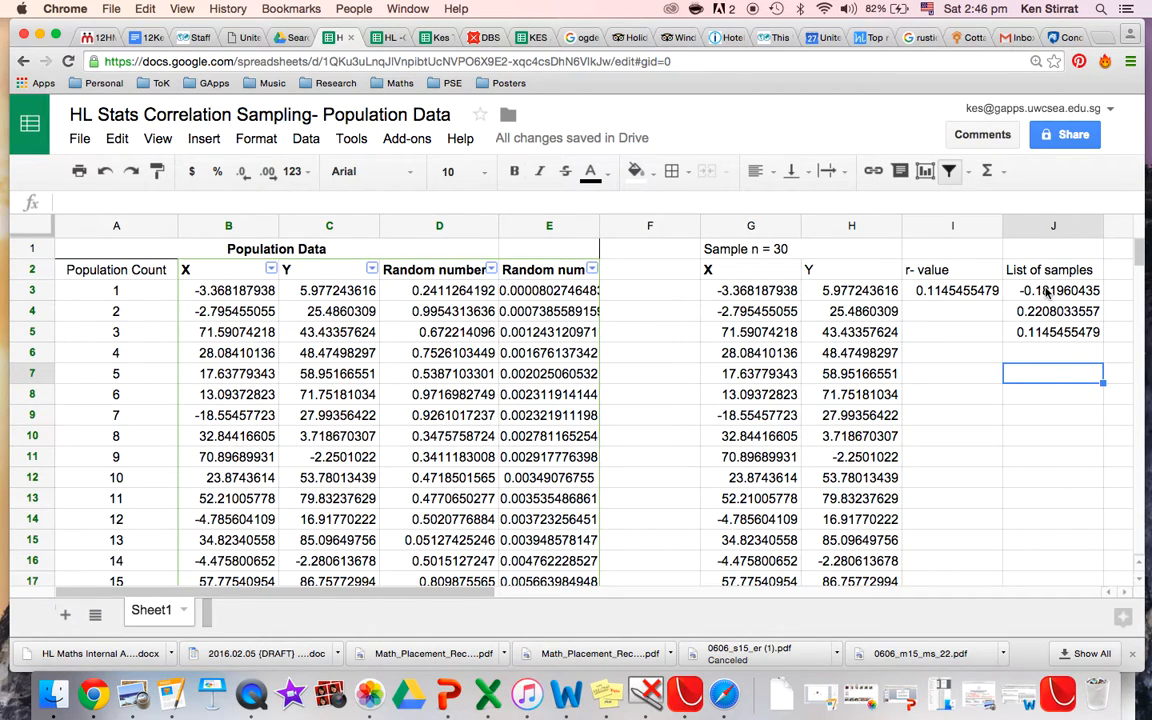
Copy the sample correlations in J3:J5 into the HL -Correlation Sampling results sheet starting at A6.
left_click_drag(1047, 290, 1050, 335)
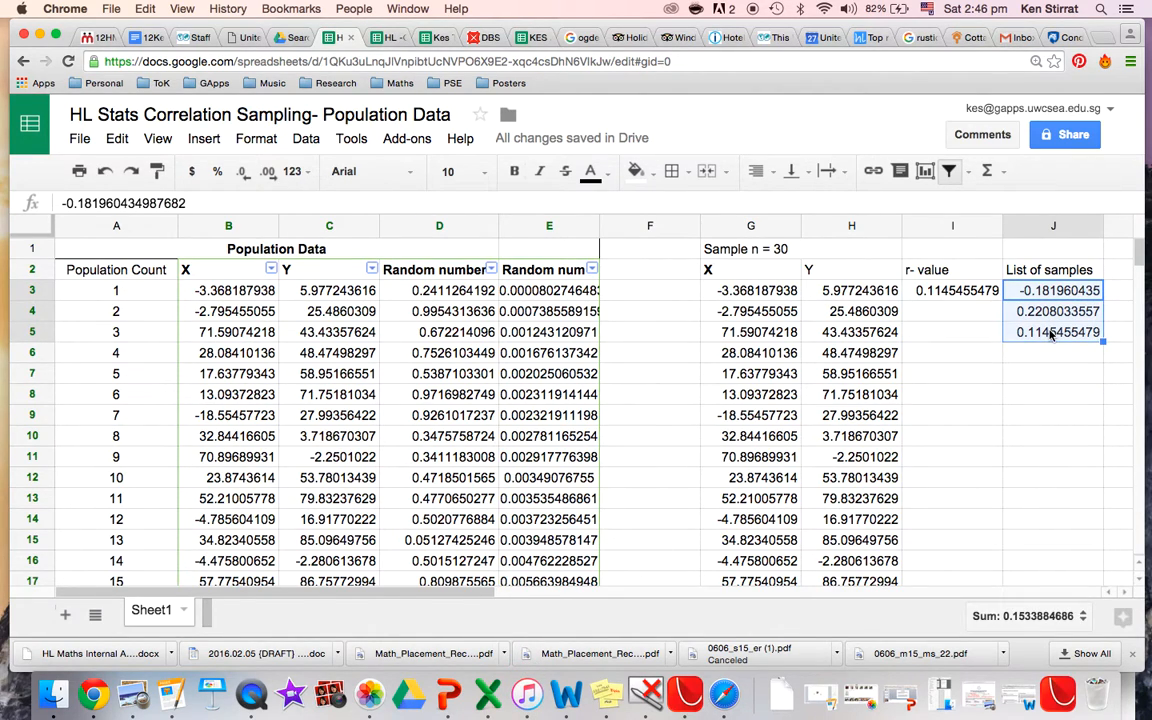
left_click(383, 37)
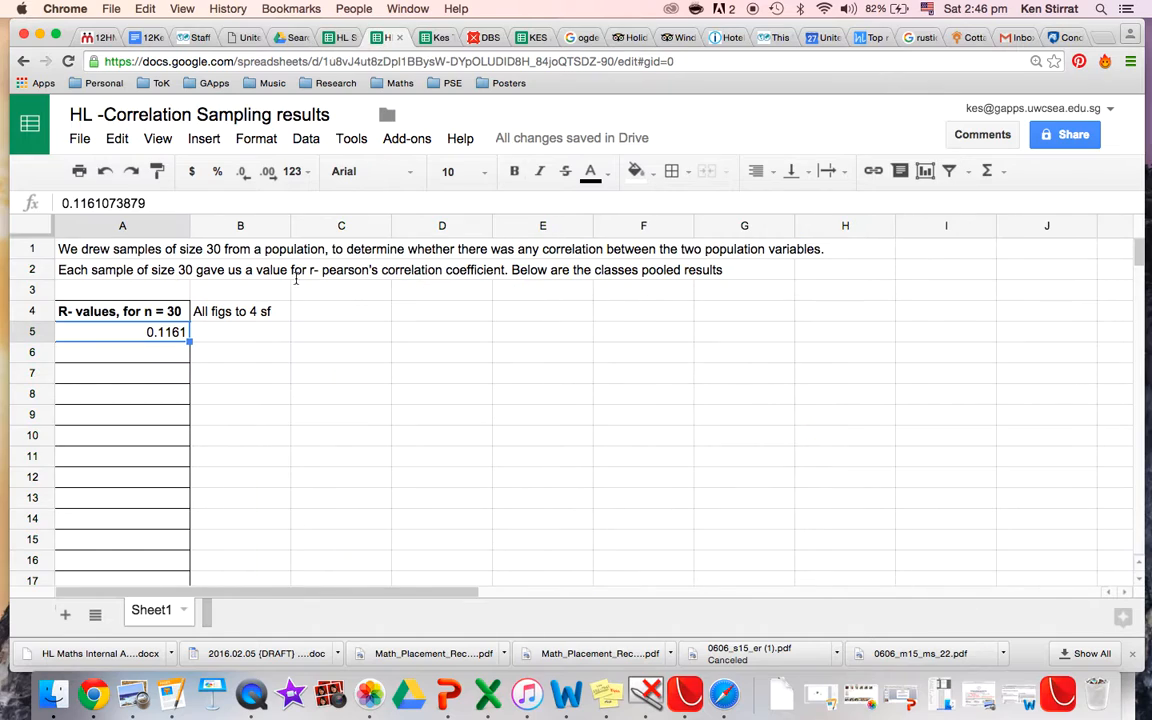
left_click(162, 358)
key("ctrl+v")
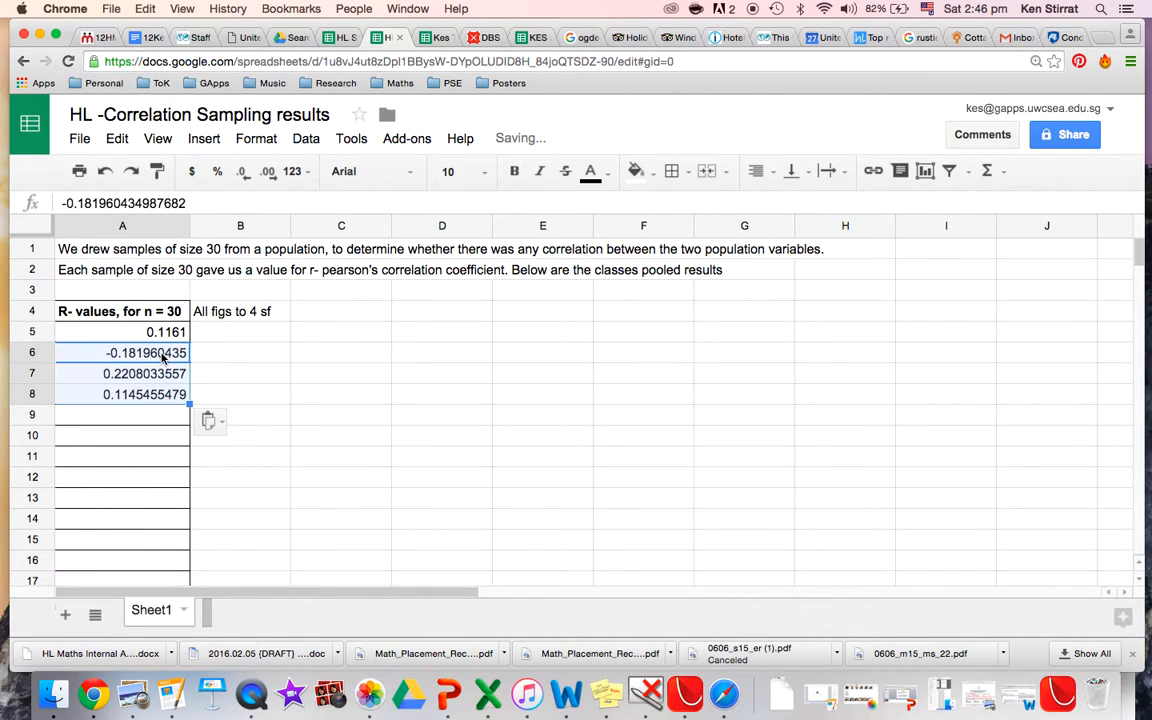
Format column A of the results sheet to display five decimal places.
left_click(131, 226)
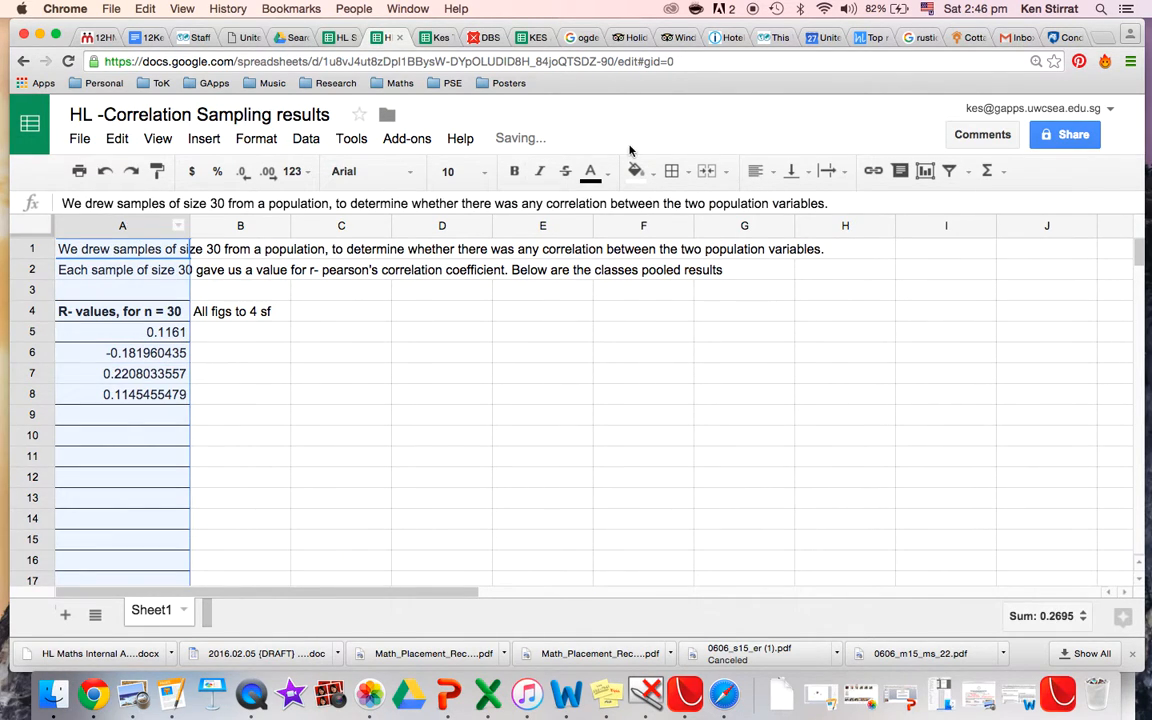
left_click(268, 174)
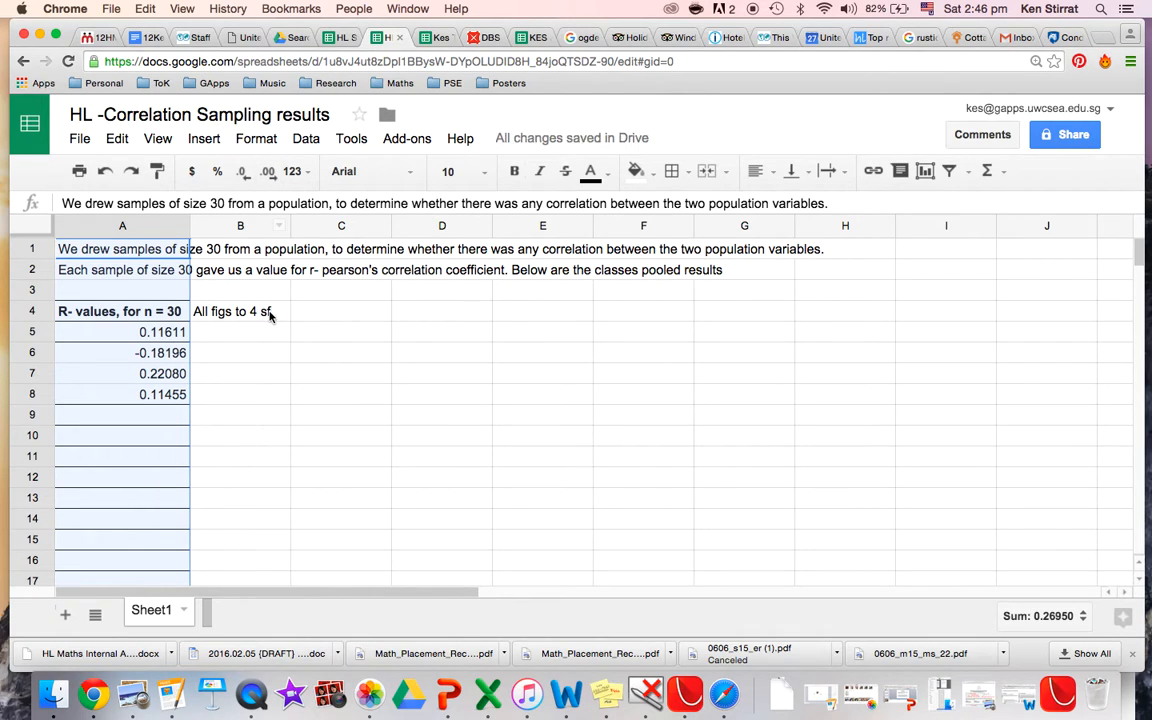
left_click(267, 378)
Inspect the full values of the pooled r-values in cells A5 to A8.
left_click(157, 333)
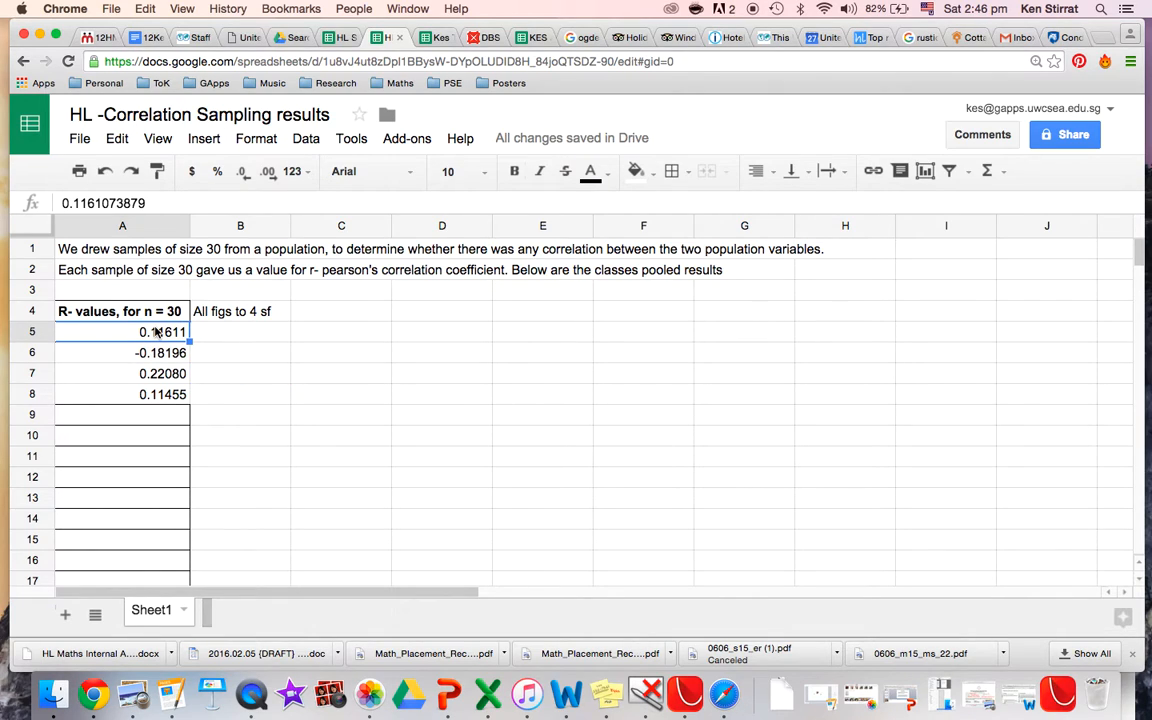
key("Down")
key("Down")
key("Down")
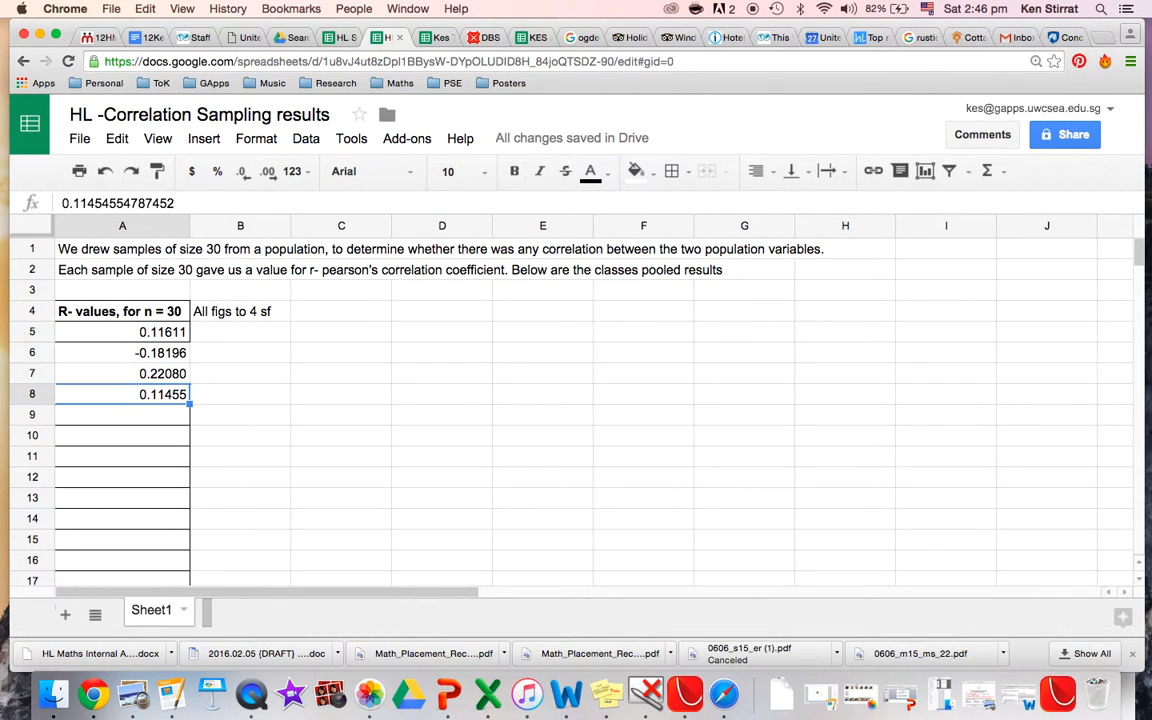
key("Up")
key("Up")
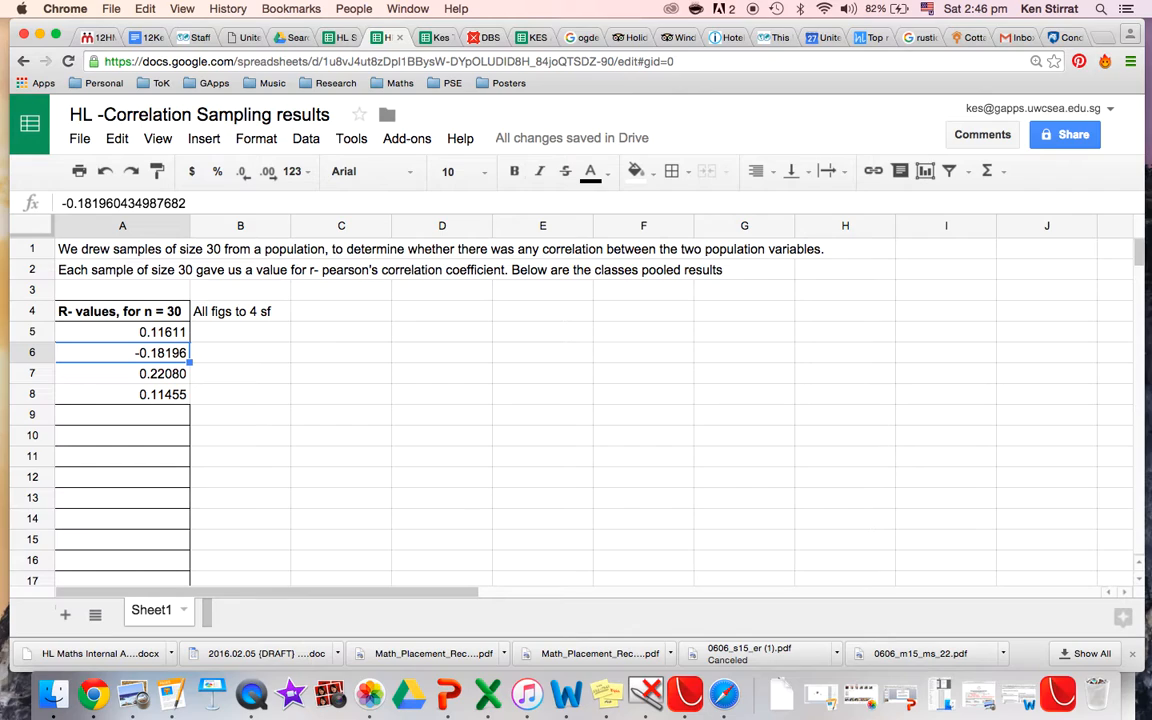
key("Down")
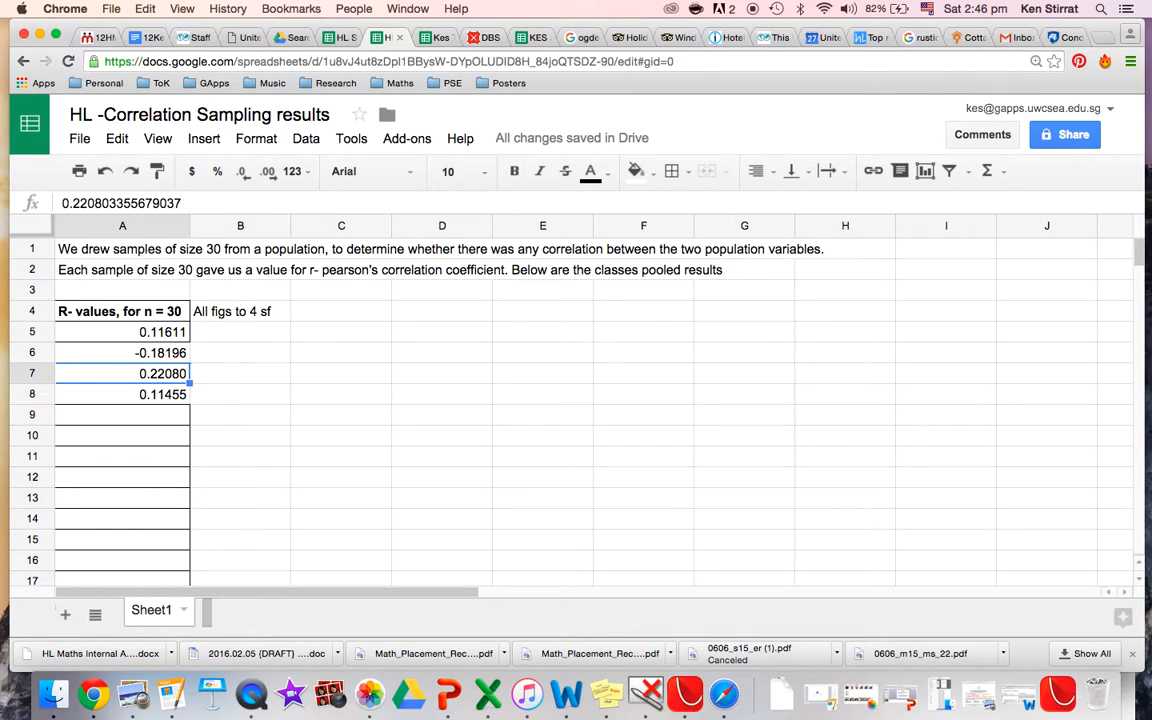
key("Down")
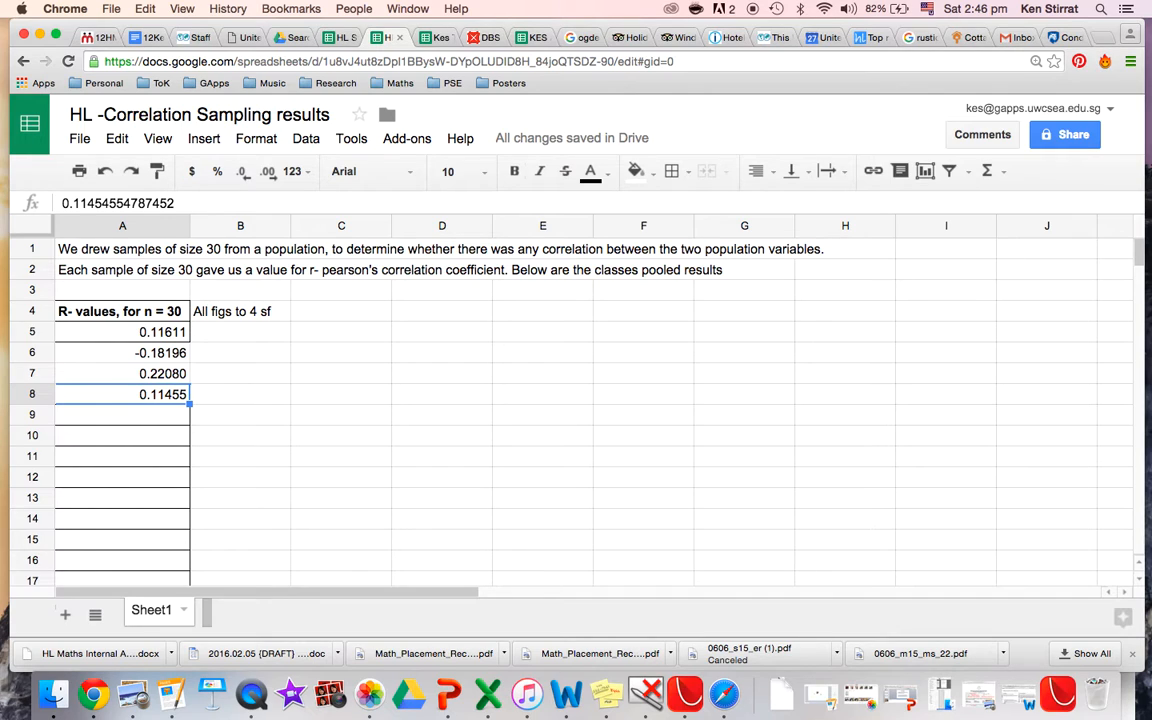
Examine the first rows of the population X and Y columns against the sample columns in the population data sheet.
left_click(335, 37)
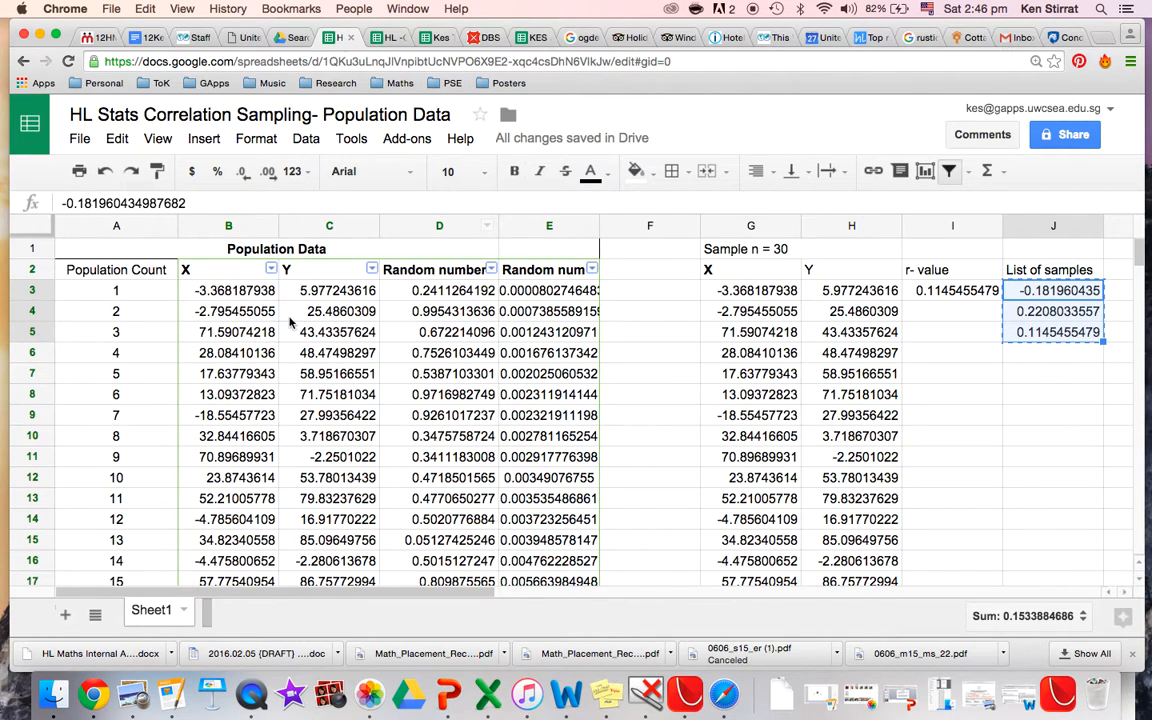
left_click(213, 273)
left_click(307, 272)
left_click(244, 295)
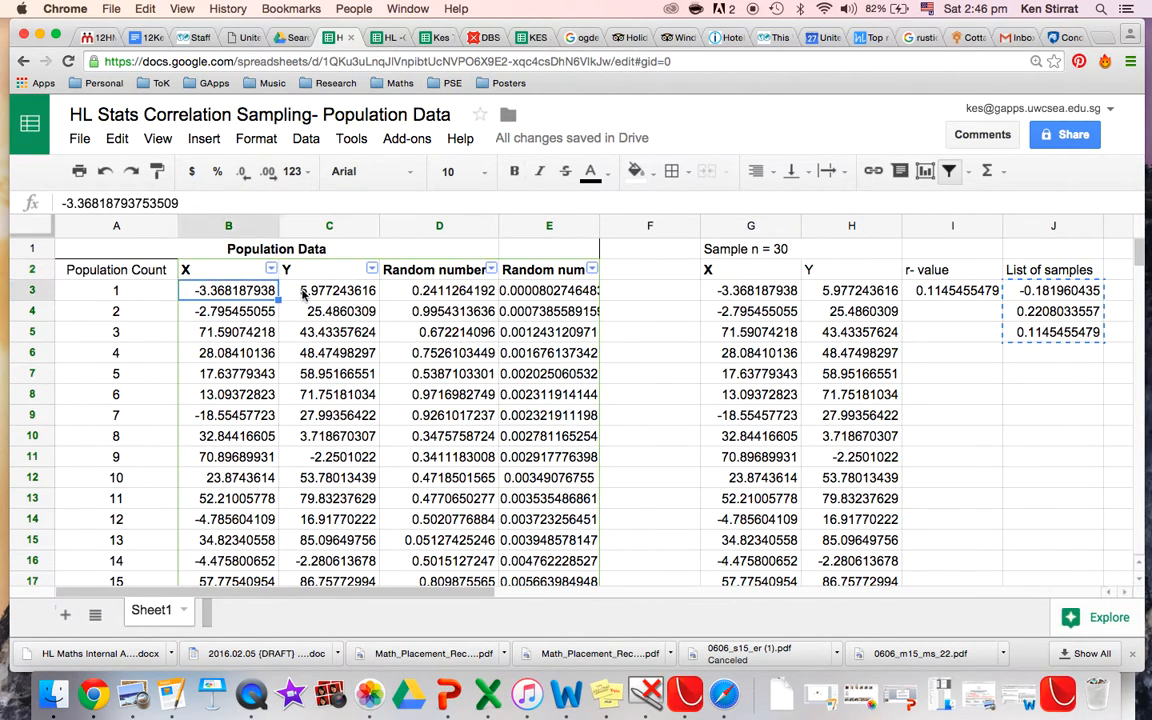
left_click(304, 292)
left_click(262, 310)
left_click(286, 312)
left_click(264, 330)
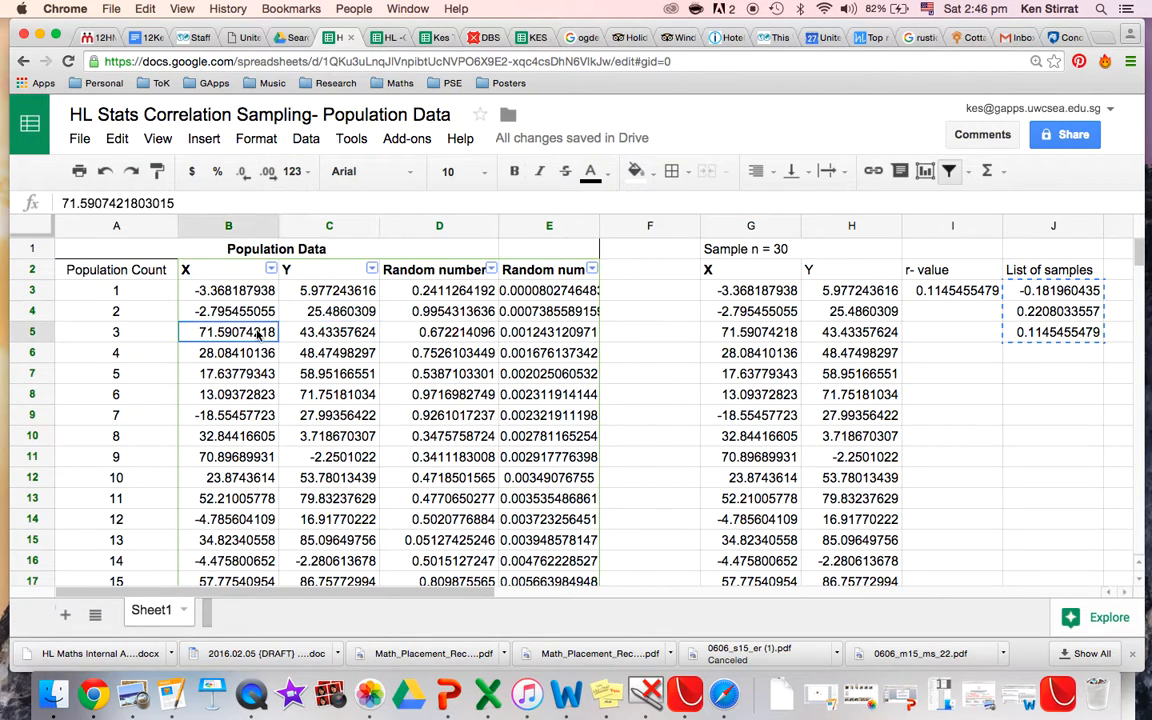
left_click(300, 336)
left_click(262, 352)
left_click(300, 354)
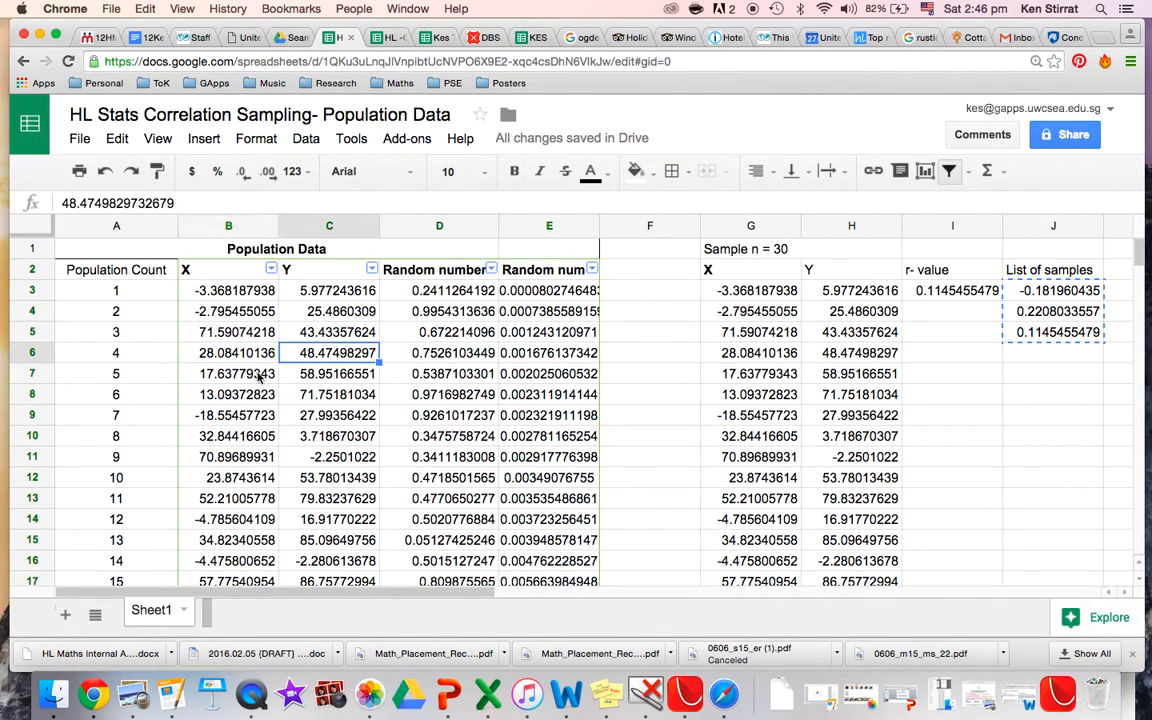
left_click(264, 372)
left_click(304, 376)
left_click(262, 394)
left_click(313, 397)
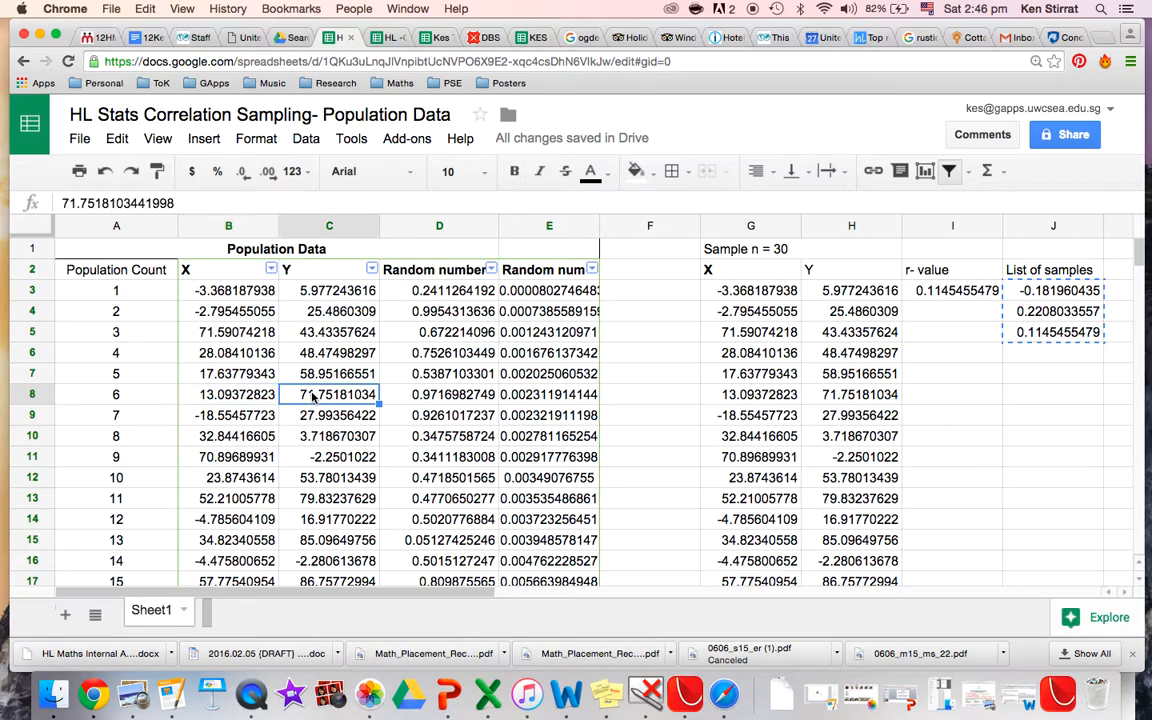
left_click(388, 37)
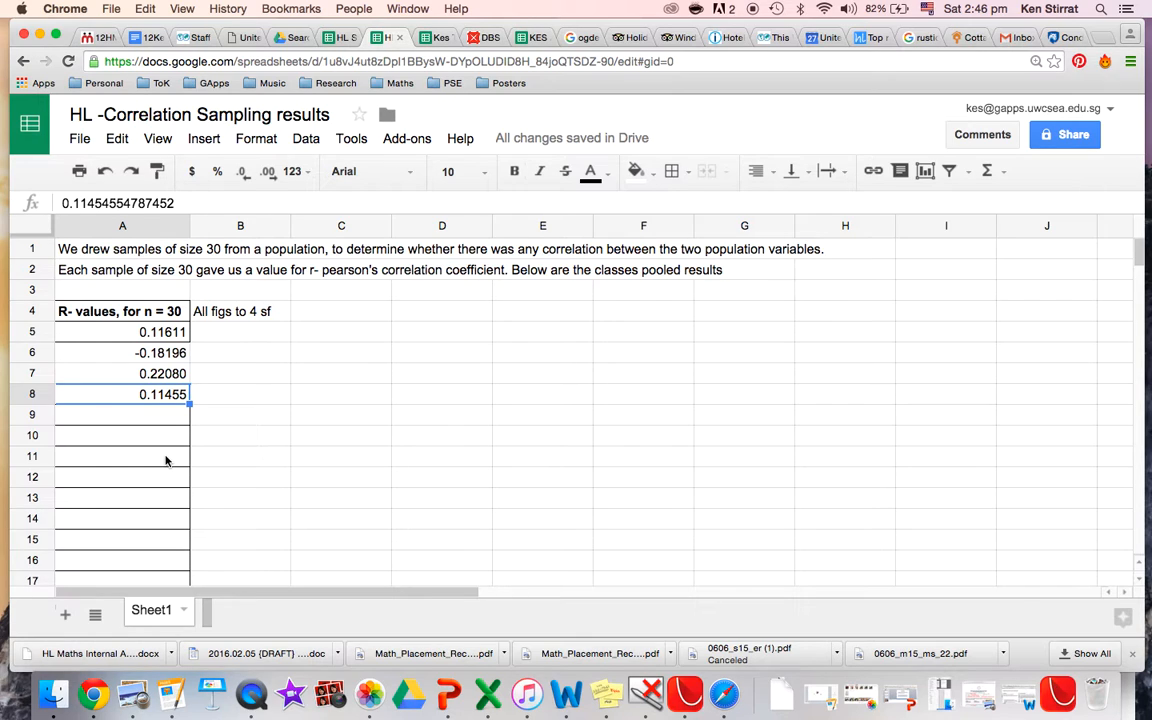
left_click(335, 37)
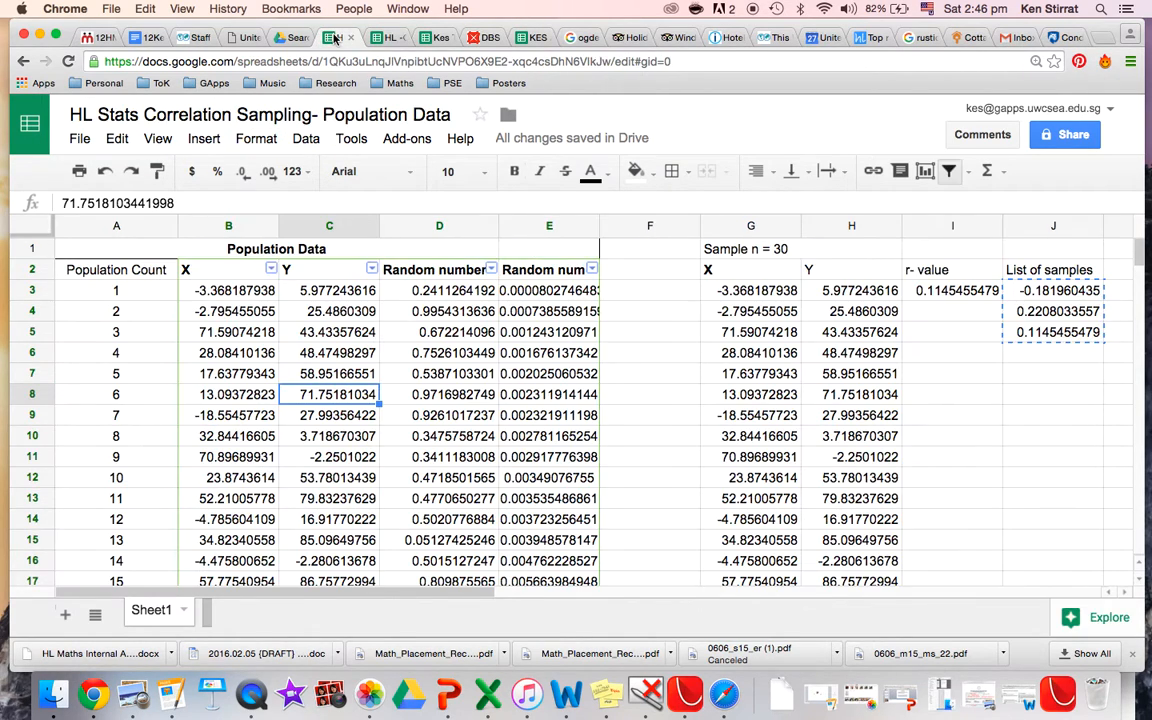